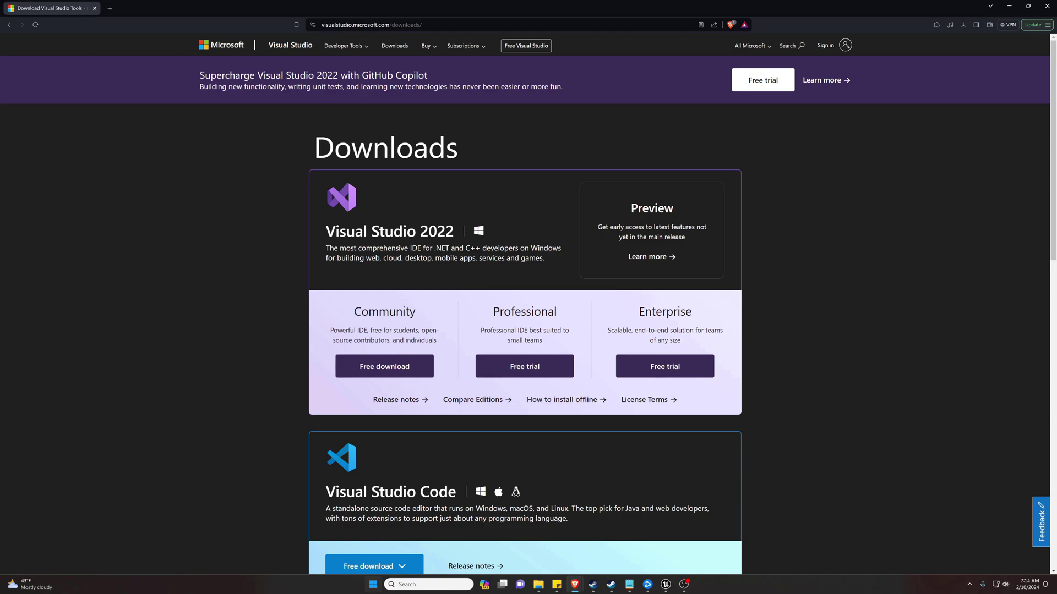
Step: Switch from the Visual Studio downloads page to the Unreal Project Browser
{"action": "left_click", "coordinate": [665, 583]}
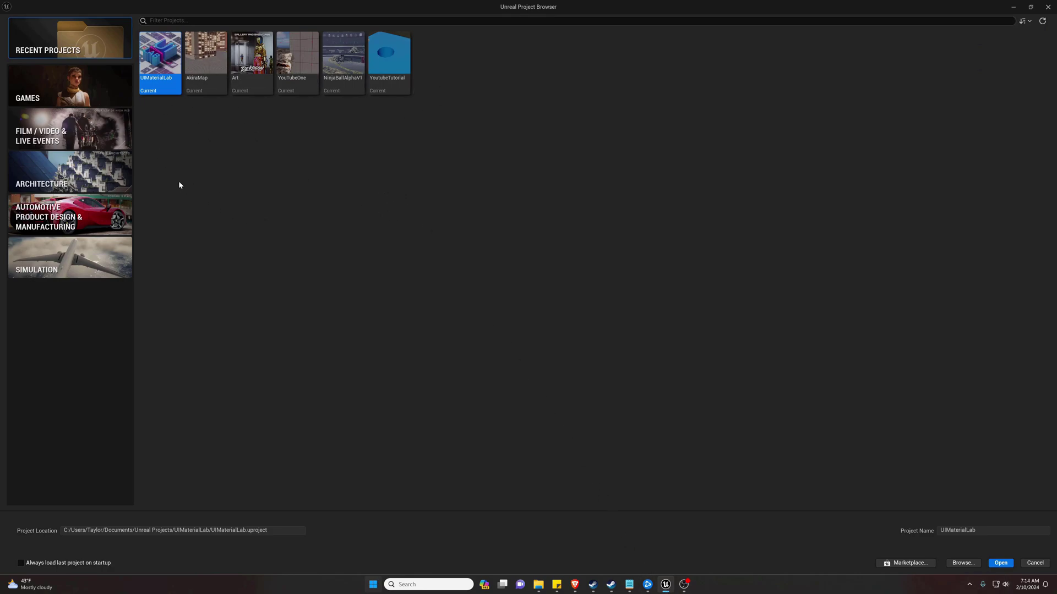
Step: Create a Games > Third Person project named DemoBuild
{"action": "left_click", "coordinate": [68, 90]}
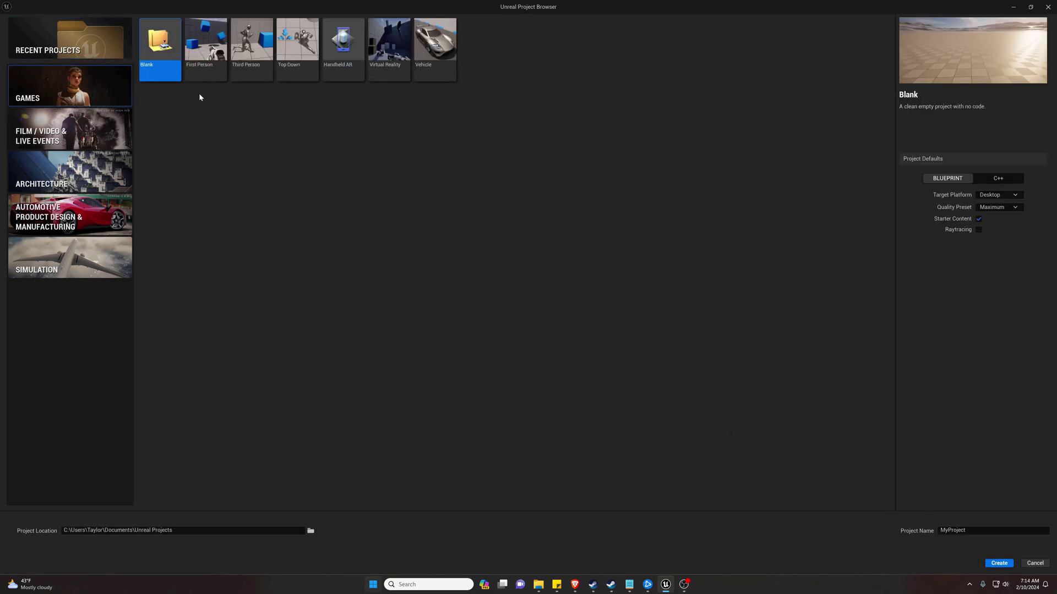
{"action": "left_click", "coordinate": [251, 42]}
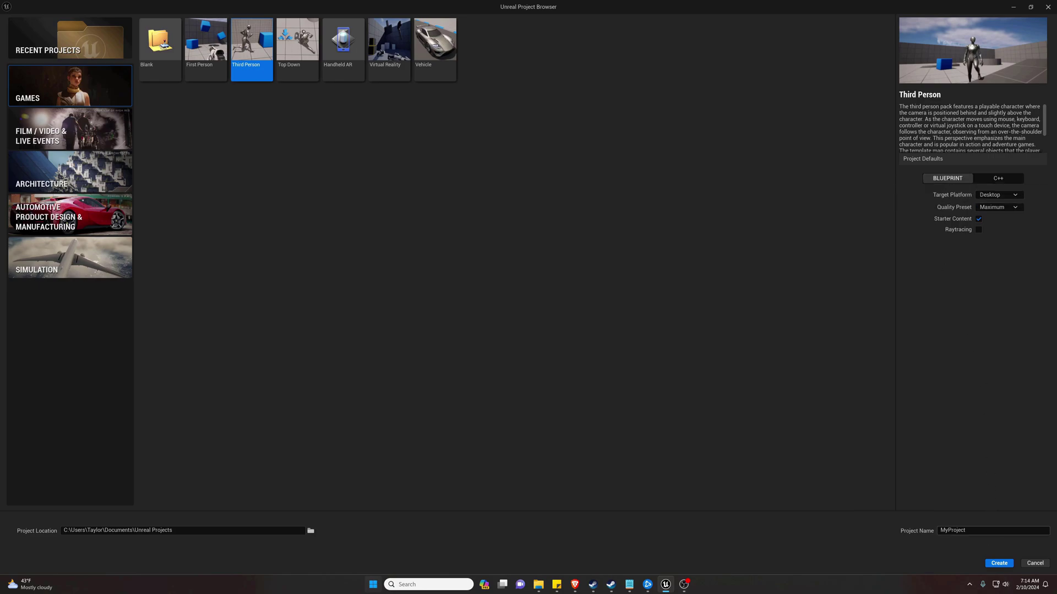
{"action": "left_click", "coordinate": [953, 530]}
{"action": "type", "text": "DemoBuild"}
{"action": "left_click", "coordinate": [999, 563]}
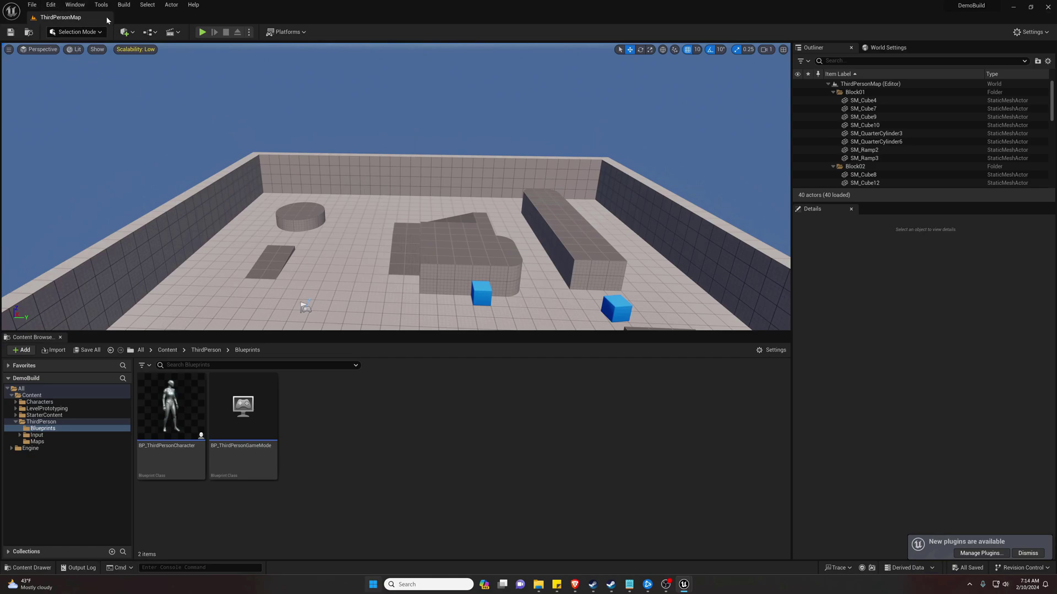
Step: Add a C++ class MyClass with parent None, acknowledge the sources message, and skip editing code
{"action": "left_click", "coordinate": [51, 4]}
{"action": "mouse_move", "coordinate": [72, 6]}
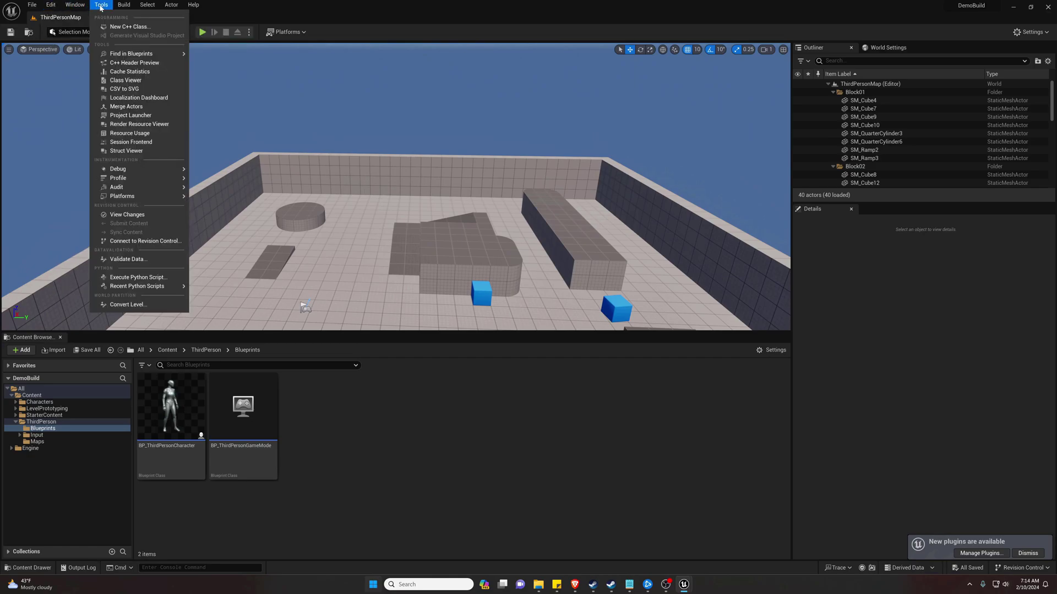
{"action": "left_click", "coordinate": [129, 27]}
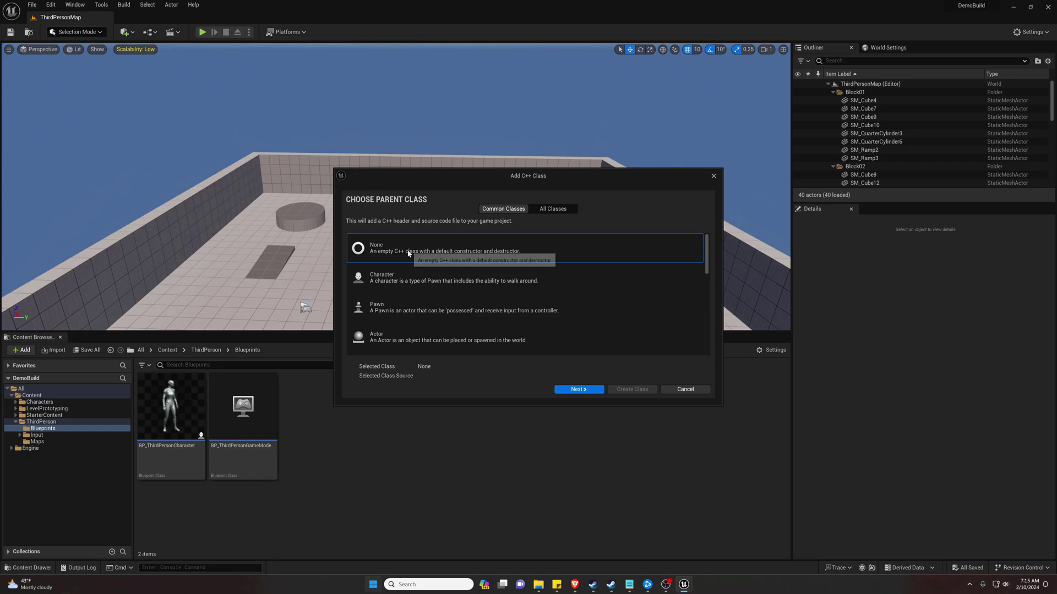
{"action": "left_click", "coordinate": [590, 392]}
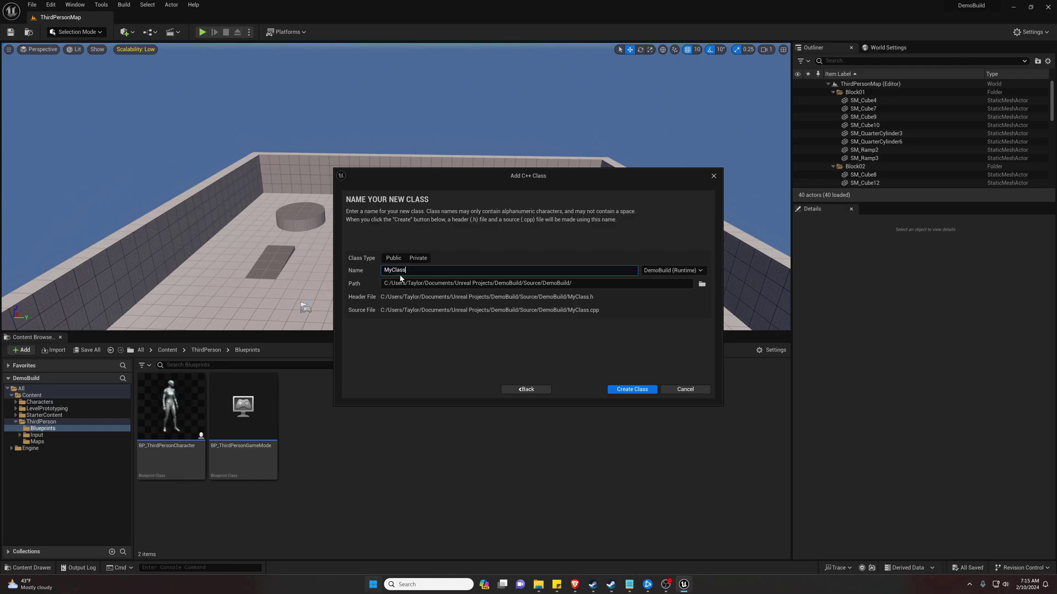
{"action": "left_click", "coordinate": [609, 389]}
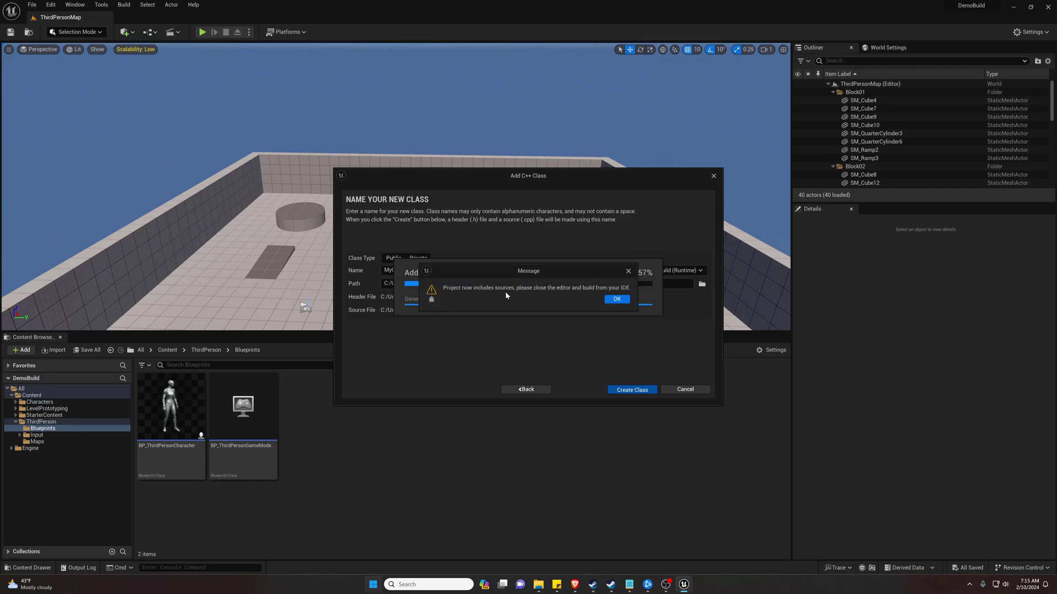
{"action": "left_click", "coordinate": [618, 299]}
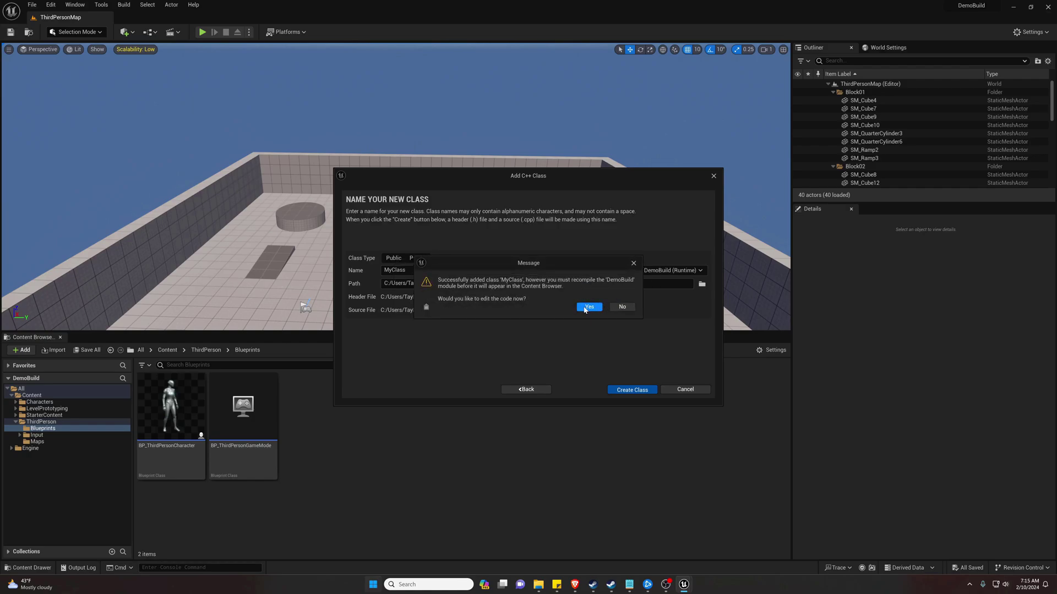
{"action": "left_click", "coordinate": [619, 306]}
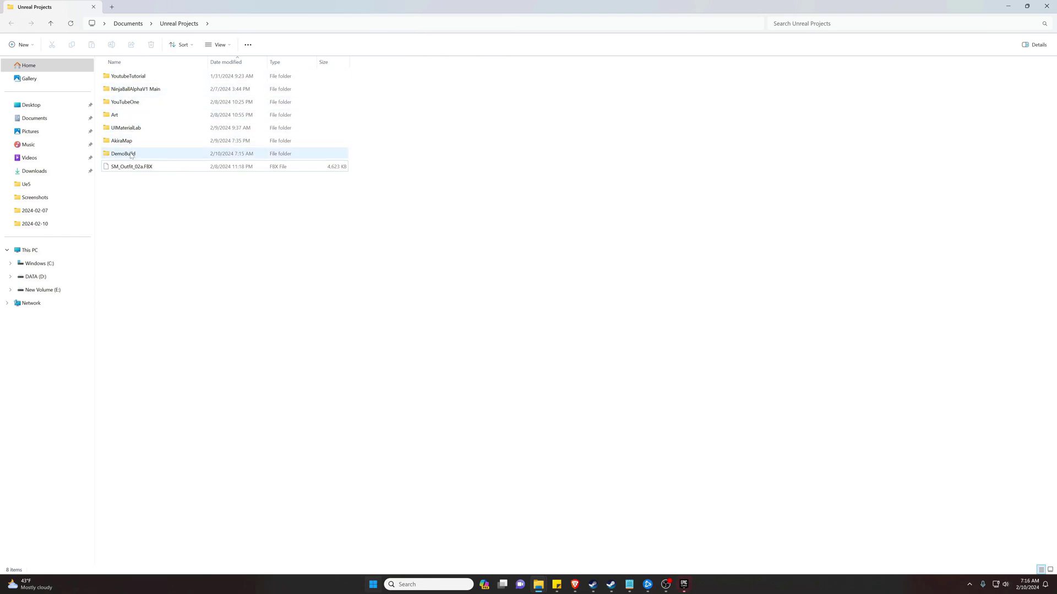
Step: Open the DemoBuild folder in Unreal Projects and launch DemoBuild.sln in Visual Studio
{"action": "double_click", "coordinate": [131, 155]}
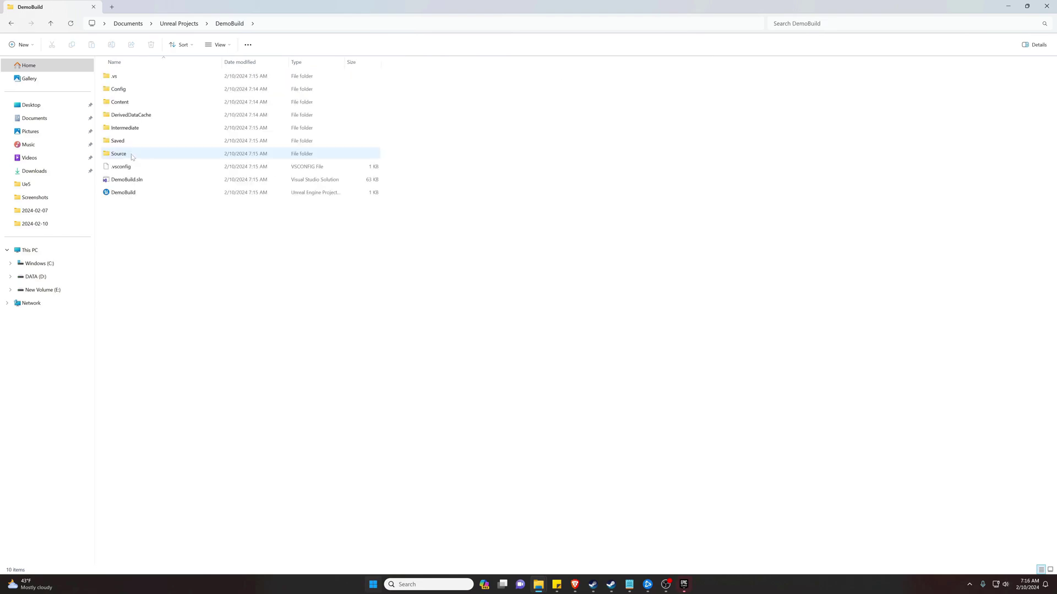
{"action": "double_click", "coordinate": [138, 185]}
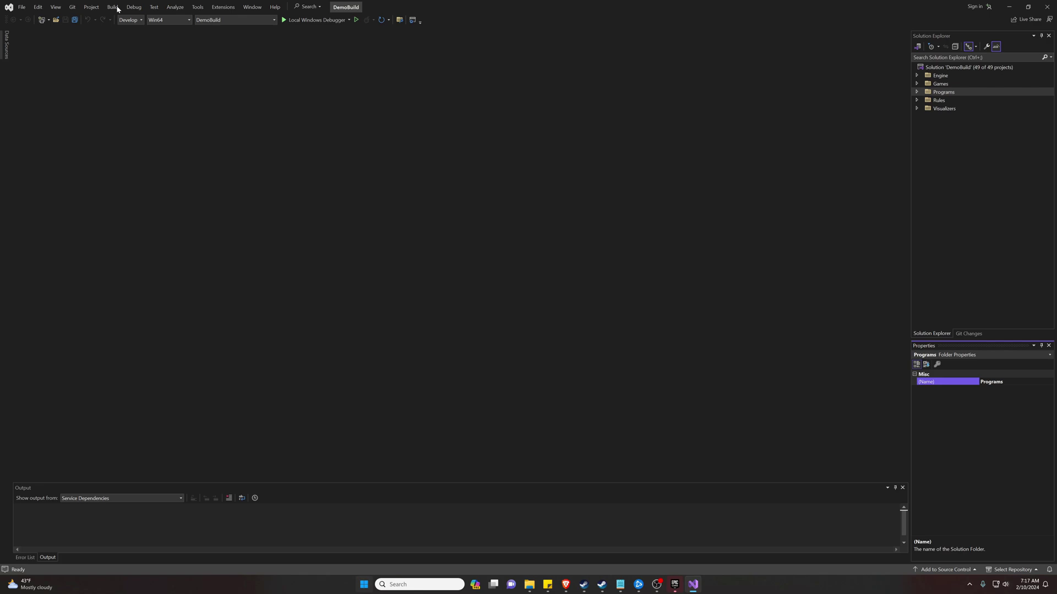
Step: Build the DemoBuild solution and check the 48 succeeded, 0 failed result and 47-second build time
{"action": "left_click", "coordinate": [113, 7]}
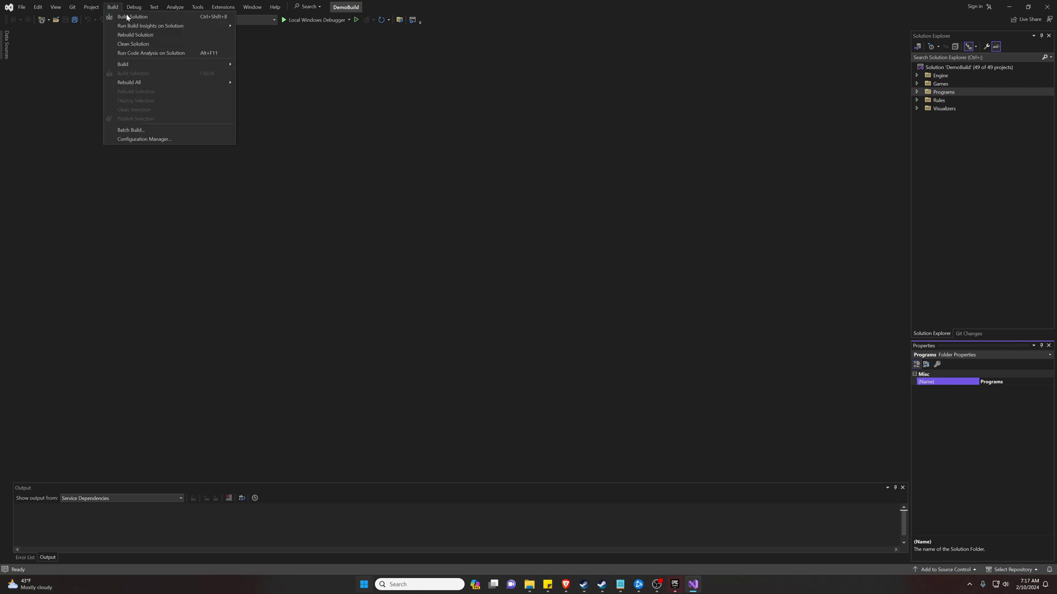
{"action": "left_click", "coordinate": [127, 17]}
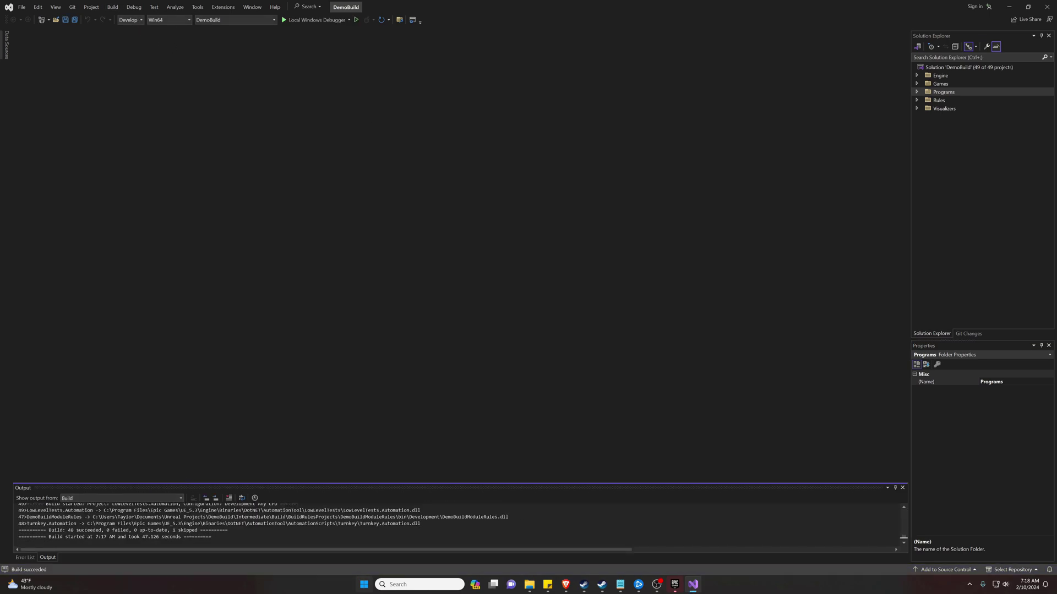
{"action": "left_click_drag", "start_coordinate": [71, 530], "coordinate": [198, 530]}
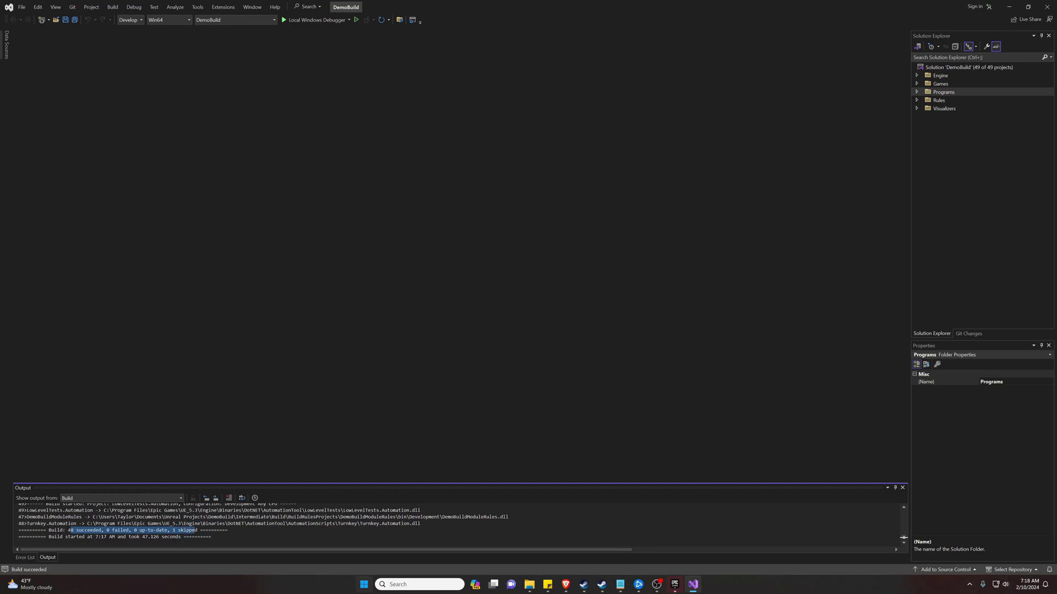
{"action": "double_click", "coordinate": [147, 536]}
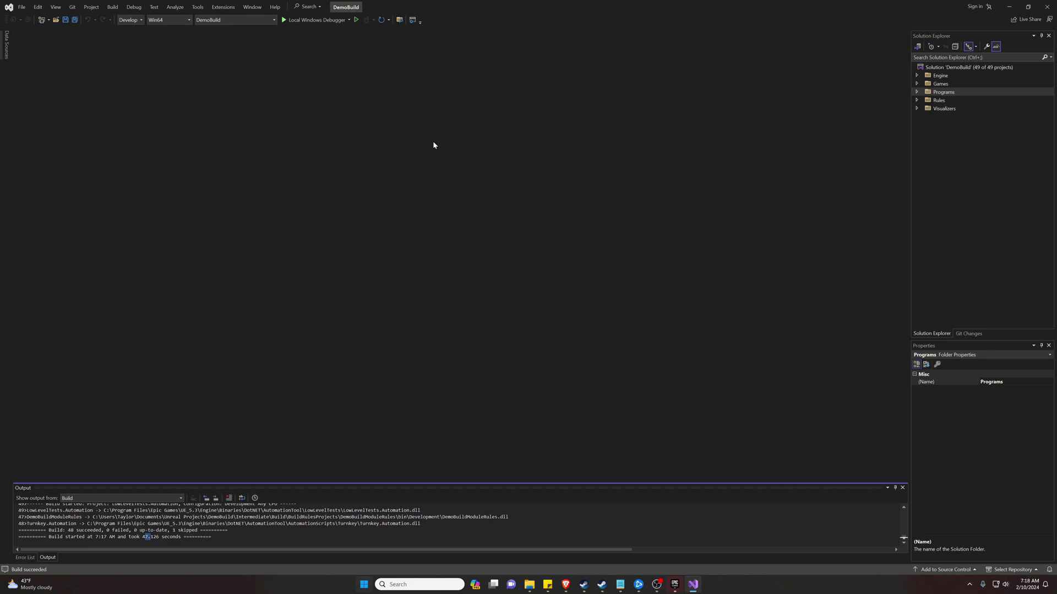
Step: Close Visual Studio and relaunch DemoBuild in Unreal from its .uproject file
{"action": "left_click", "coordinate": [1047, 7]}
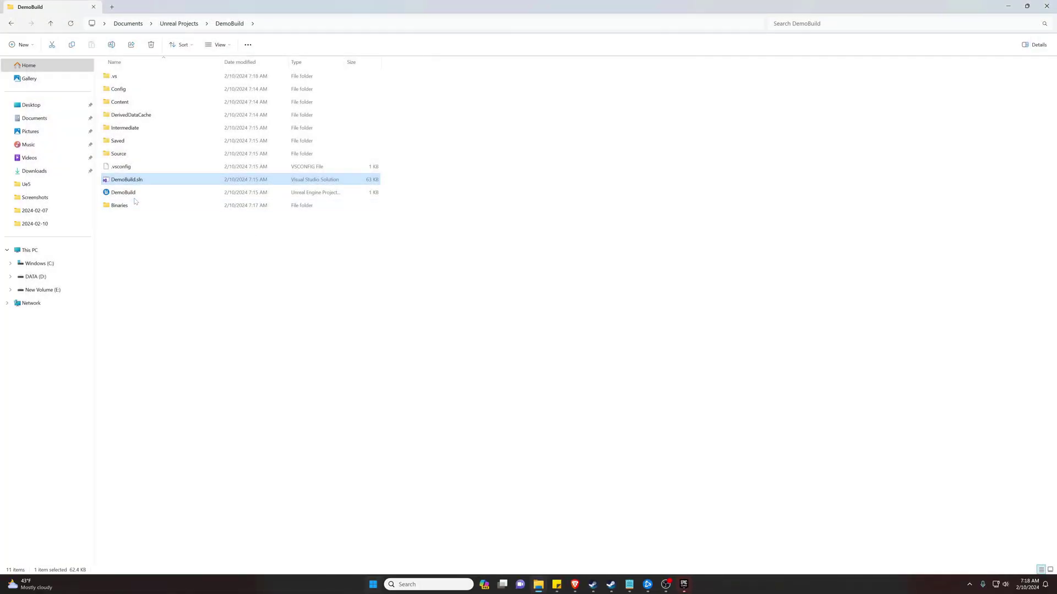
{"action": "double_click", "coordinate": [134, 193]}
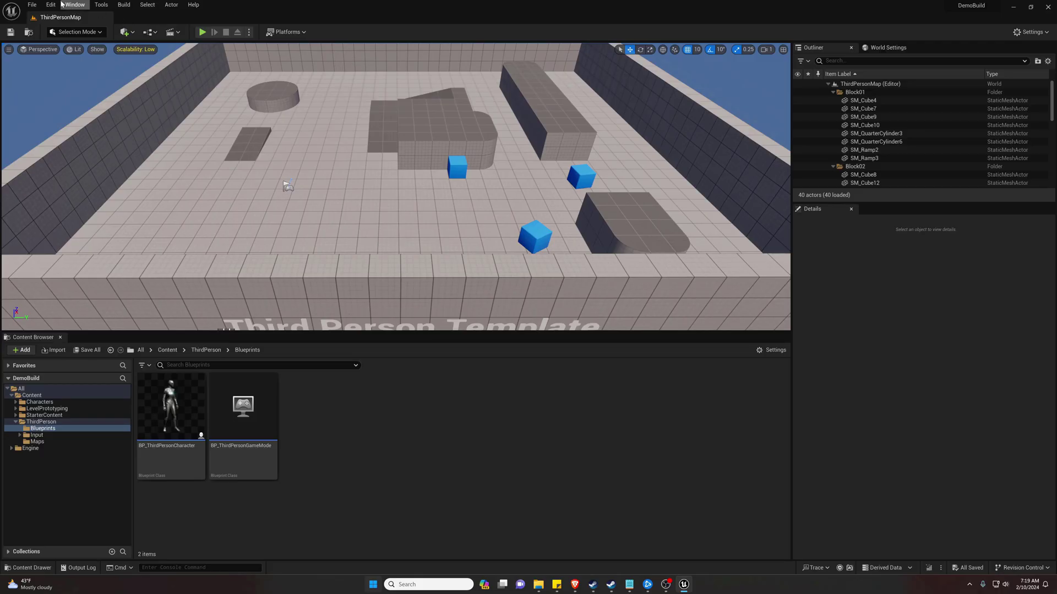
{"action": "left_click", "coordinate": [53, 4]}
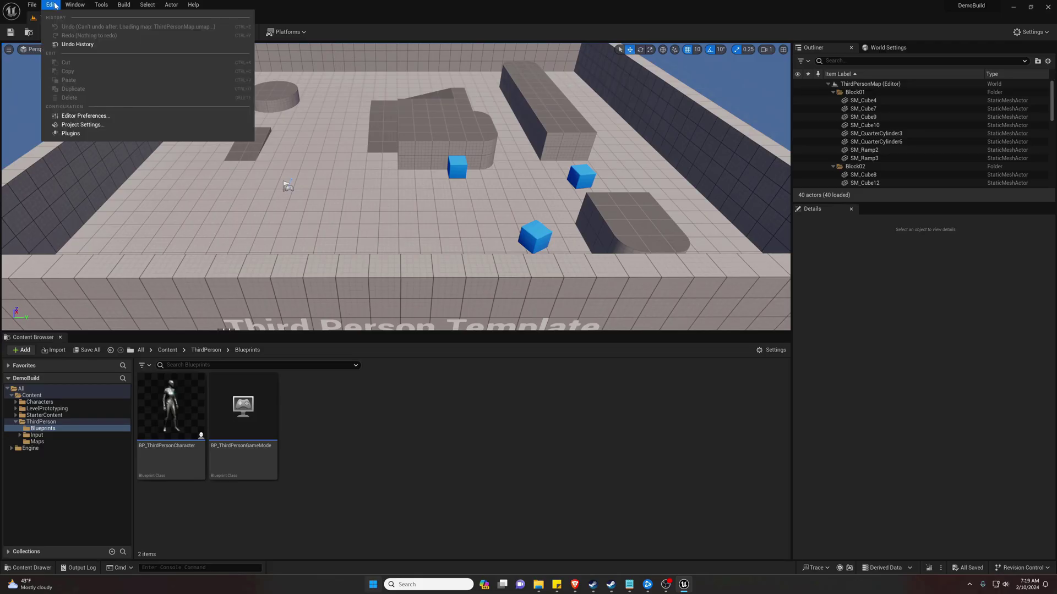
Step: Open Project Settings at Platforms > Windows and maximize the window
{"action": "left_click", "coordinate": [88, 125]}
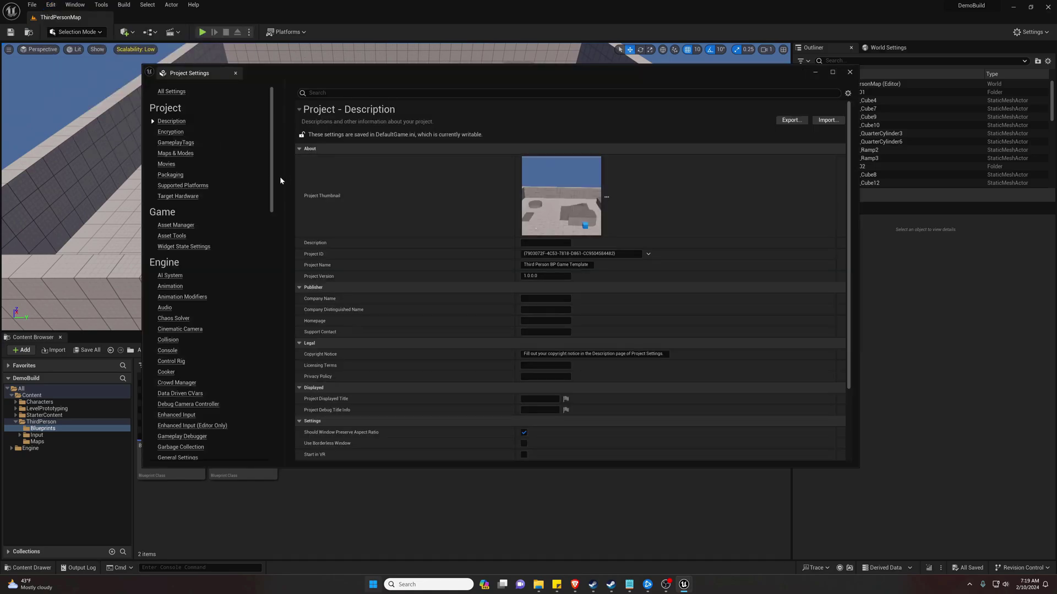
{"action": "left_click_drag", "start_coordinate": [271, 176], "coordinate": [263, 420]}
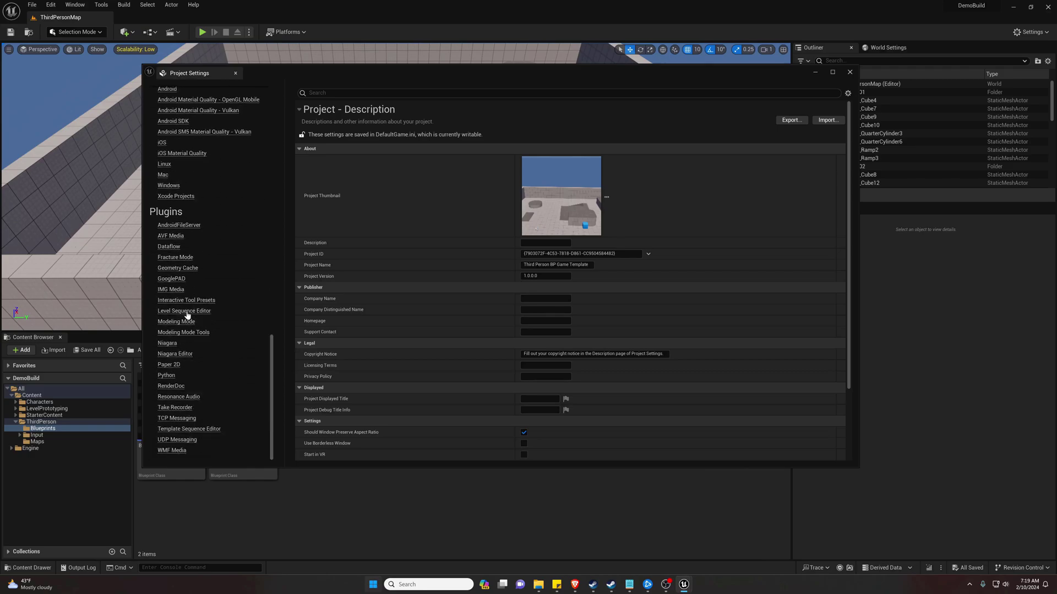
{"action": "scroll", "coordinate": [187, 308], "scroll_direction": "up", "scroll_amount": 1}
{"action": "left_click", "coordinate": [169, 212]}
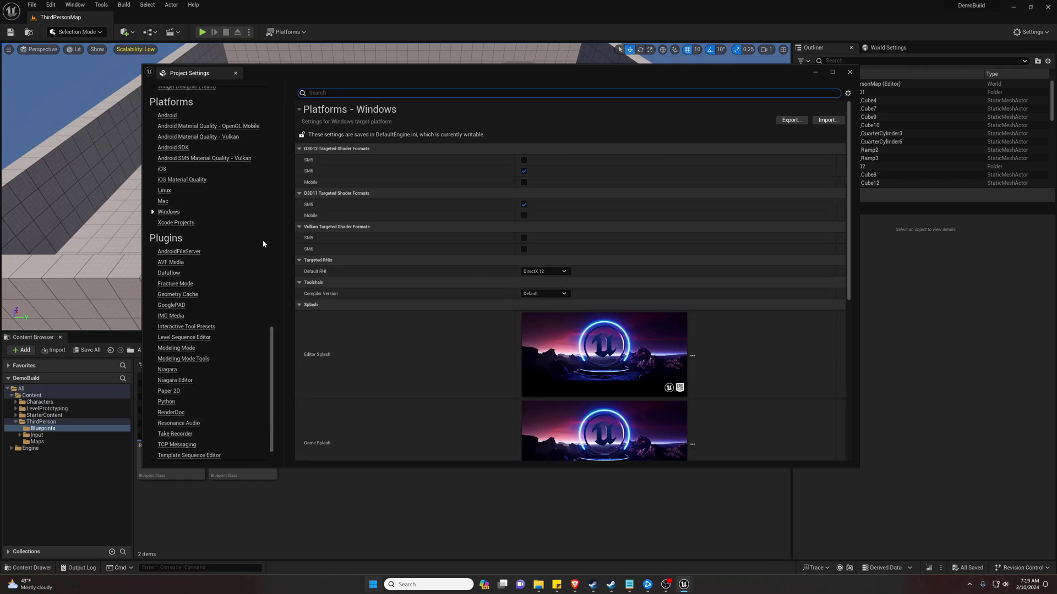
{"action": "key", "text": "super+Up"}
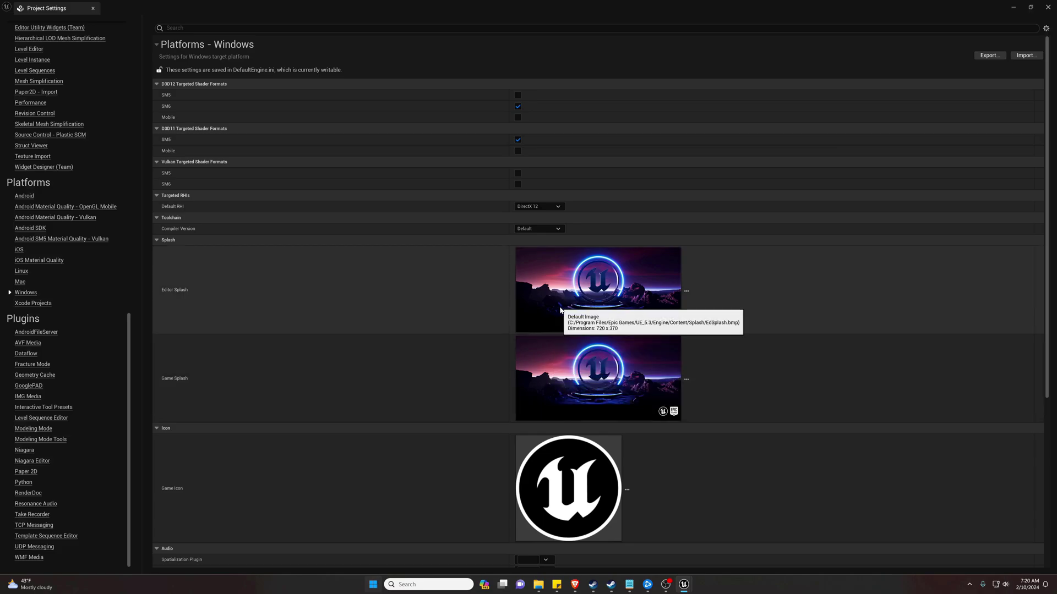
Step: Review the Windows shader formats, splash images and game icon settings
{"action": "scroll", "coordinate": [560, 309], "scroll_direction": "down", "scroll_amount": 3}
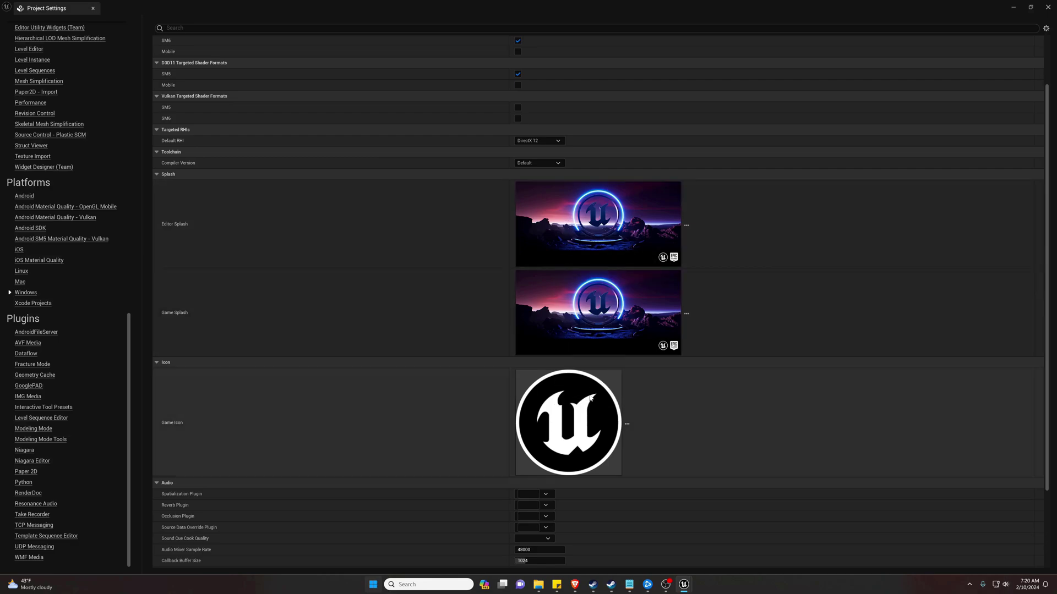
{"action": "scroll", "coordinate": [589, 438], "scroll_direction": "up", "scroll_amount": 3}
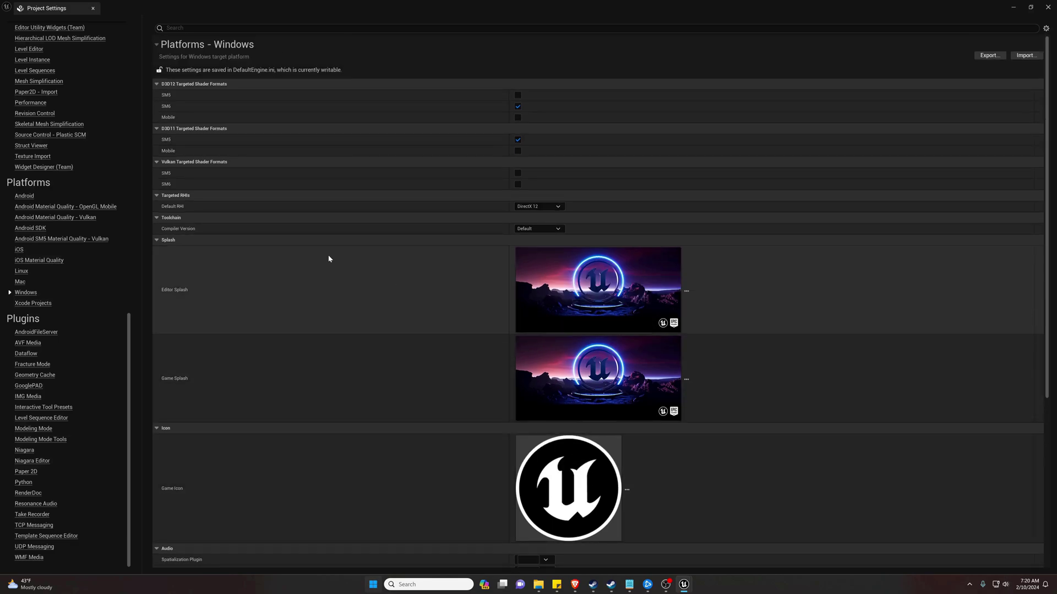
{"action": "scroll", "coordinate": [222, 373], "scroll_direction": "down", "scroll_amount": 3}
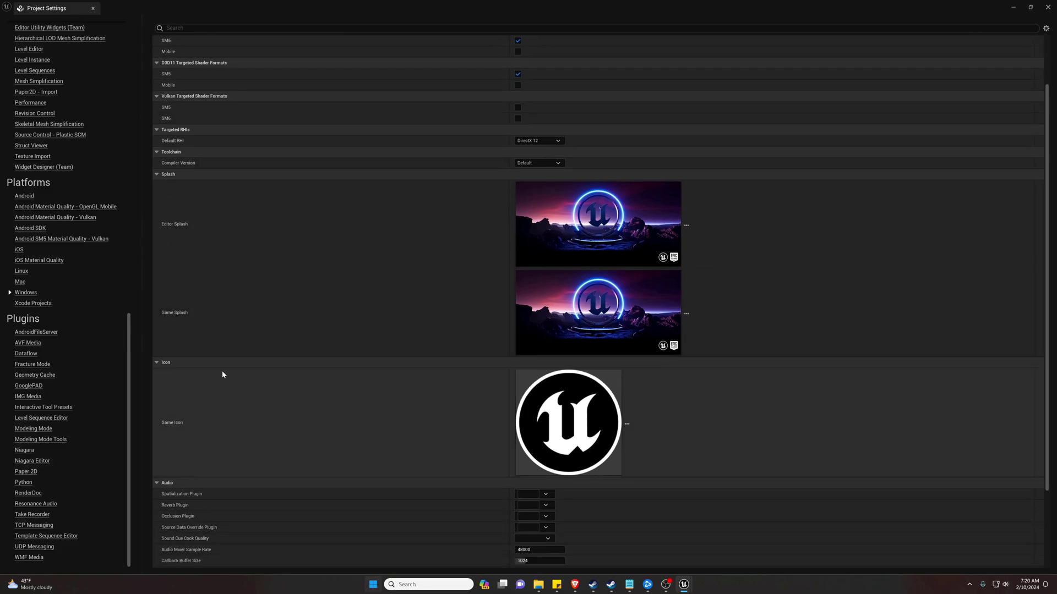
{"action": "scroll", "coordinate": [222, 374], "scroll_direction": "down", "scroll_amount": 3}
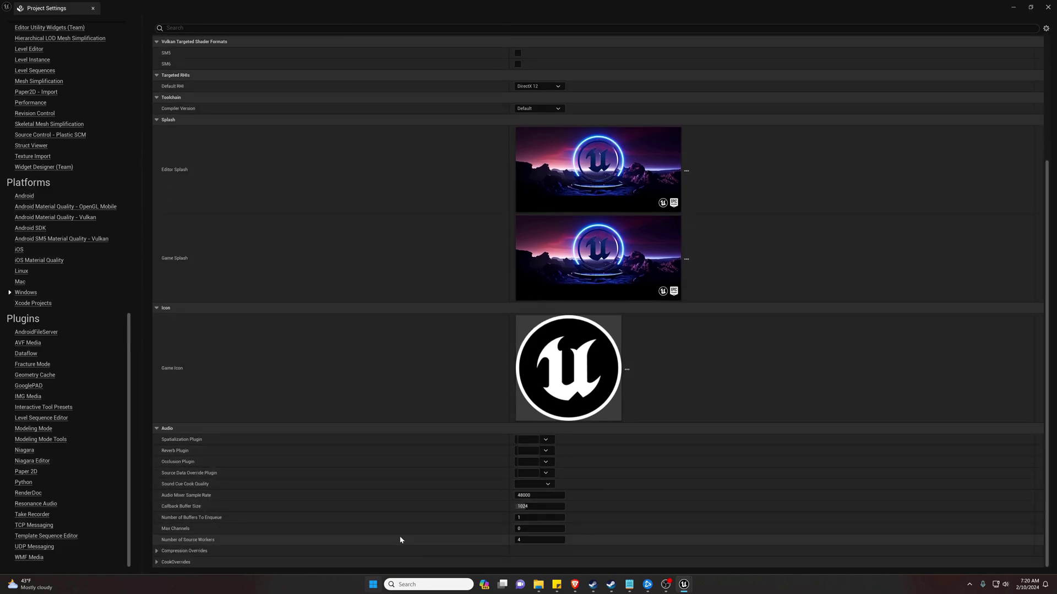
{"action": "scroll", "coordinate": [362, 376], "scroll_direction": "up", "scroll_amount": 6}
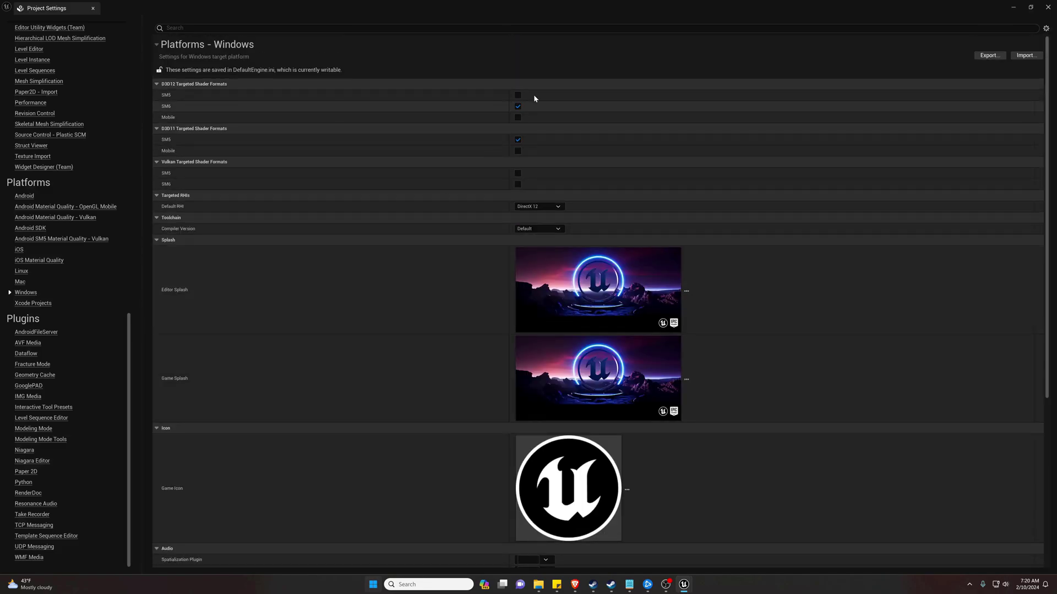
{"action": "scroll", "coordinate": [47, 110], "scroll_direction": "up", "scroll_amount": 10}
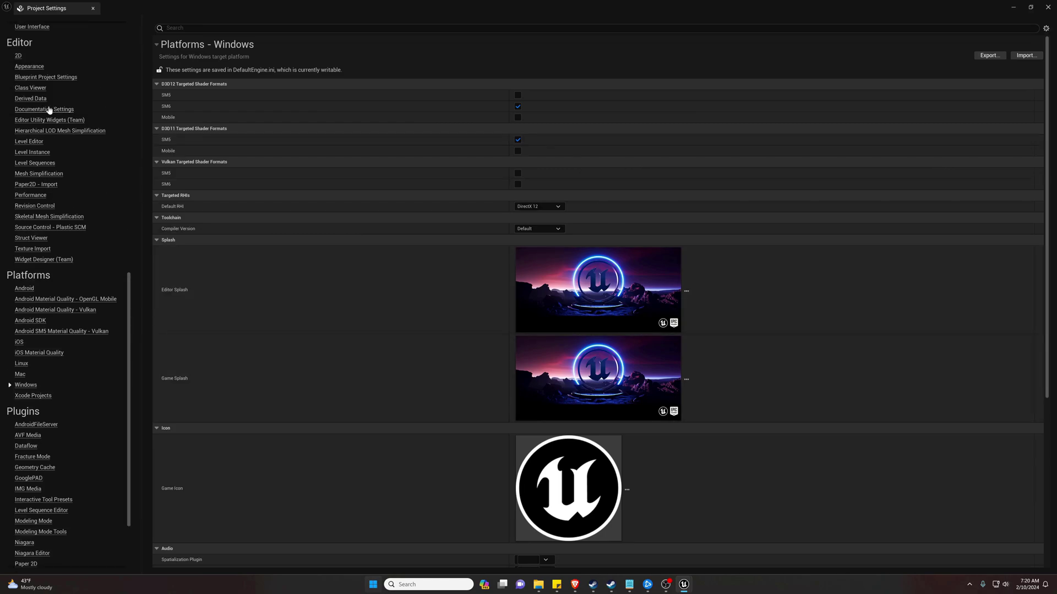
{"action": "scroll", "coordinate": [49, 110], "scroll_direction": "up", "scroll_amount": 11}
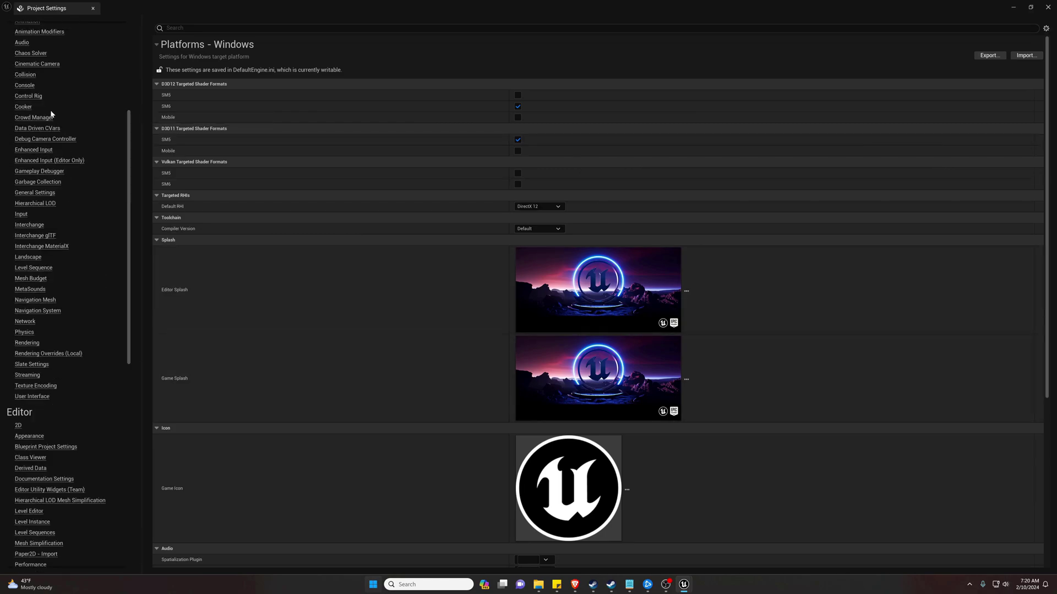
{"action": "scroll", "coordinate": [51, 117], "scroll_direction": "up", "scroll_amount": 1}
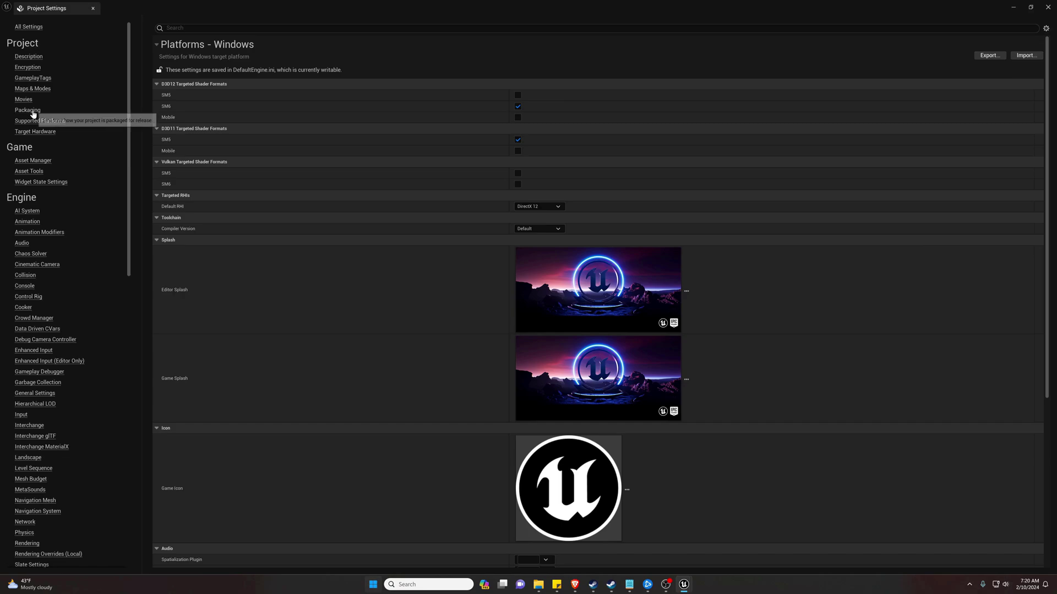
Step: In Packaging settings, keep the Build Configuration on Development
{"action": "left_click", "coordinate": [32, 112]}
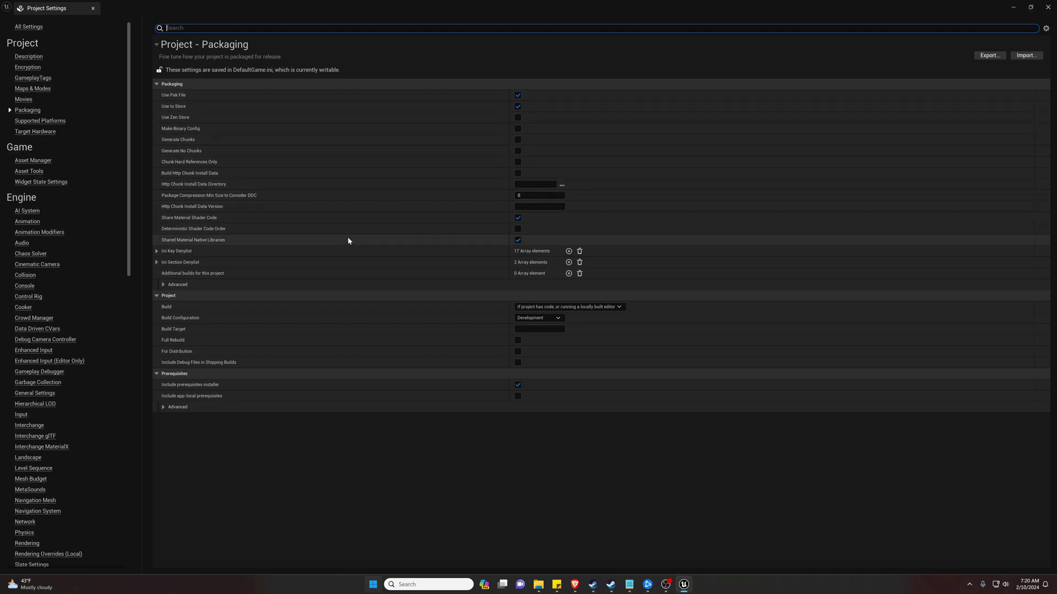
{"action": "mouse_move", "coordinate": [169, 343]}
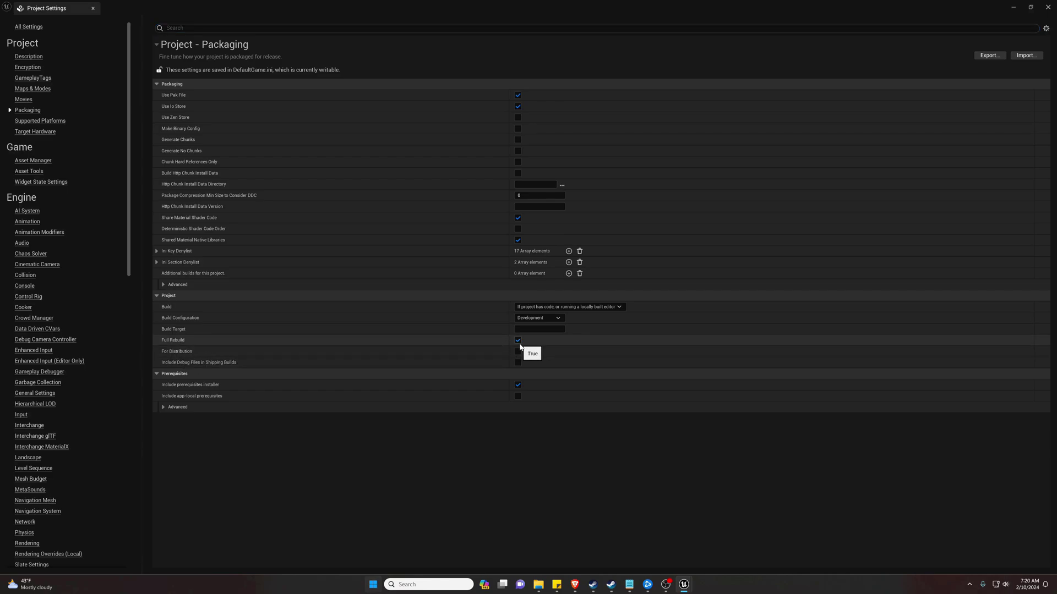
{"action": "mouse_move", "coordinate": [182, 343]}
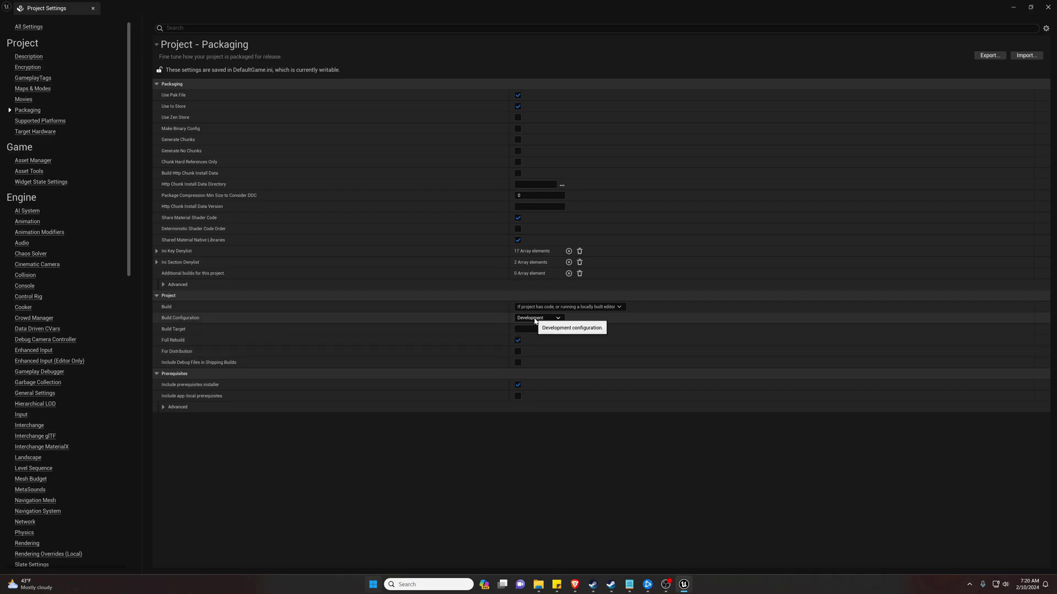
{"action": "left_click", "coordinate": [557, 318]}
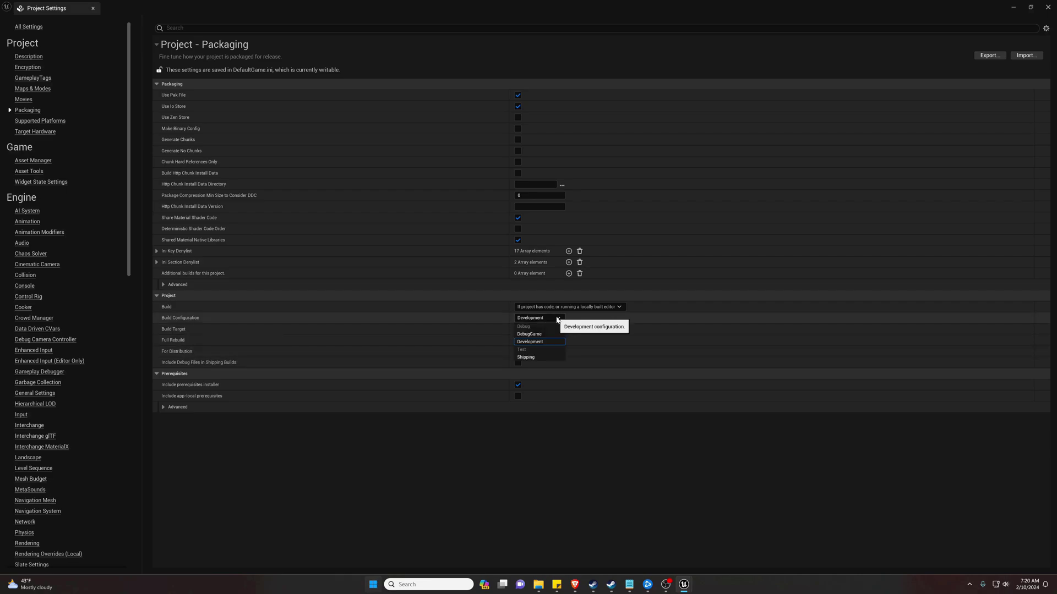
{"action": "left_click", "coordinate": [533, 343]}
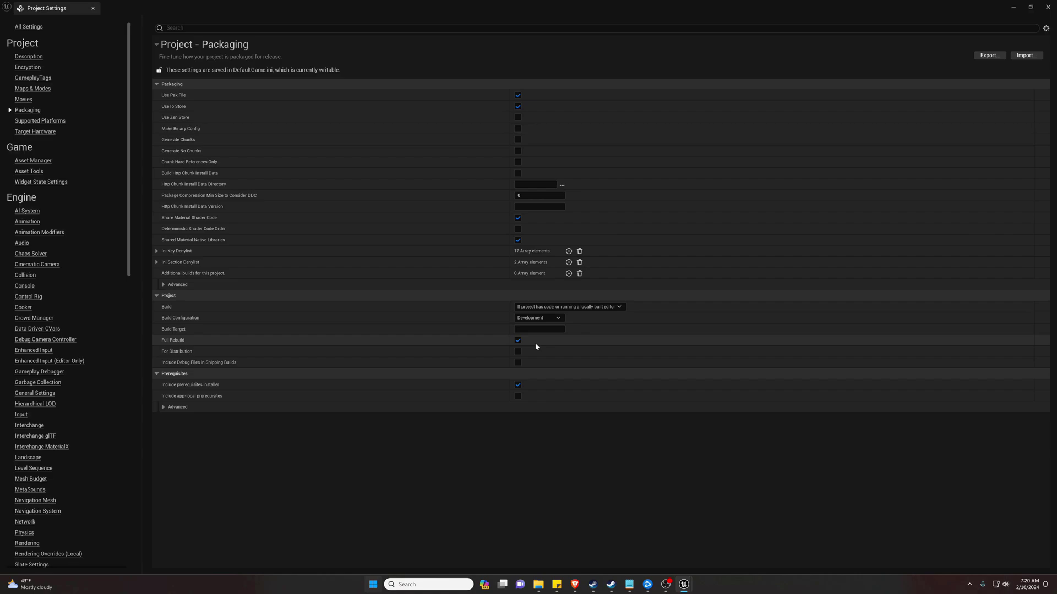
Step: Set the Build Target to DemoBuild and close Project Settings
{"action": "key", "text": "ctrl+f"}
{"action": "left_click", "coordinate": [539, 329]}
{"action": "type", "text": "DemoBuild"}
{"action": "key", "text": "Return"}
{"action": "left_click", "coordinate": [1047, 8]}
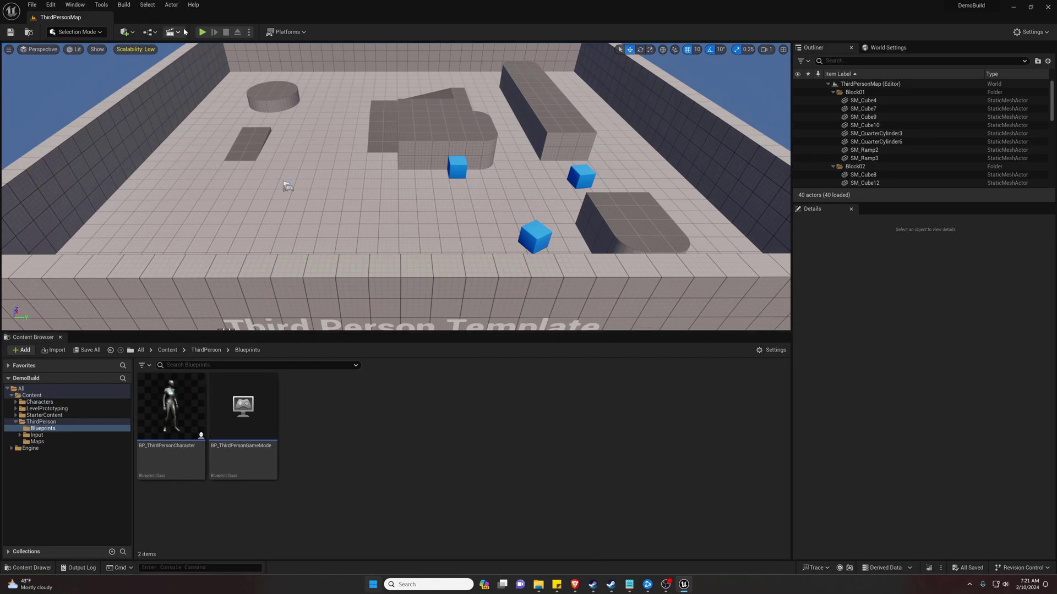
{"action": "left_click", "coordinate": [249, 32]}
{"action": "left_click", "coordinate": [249, 32]}
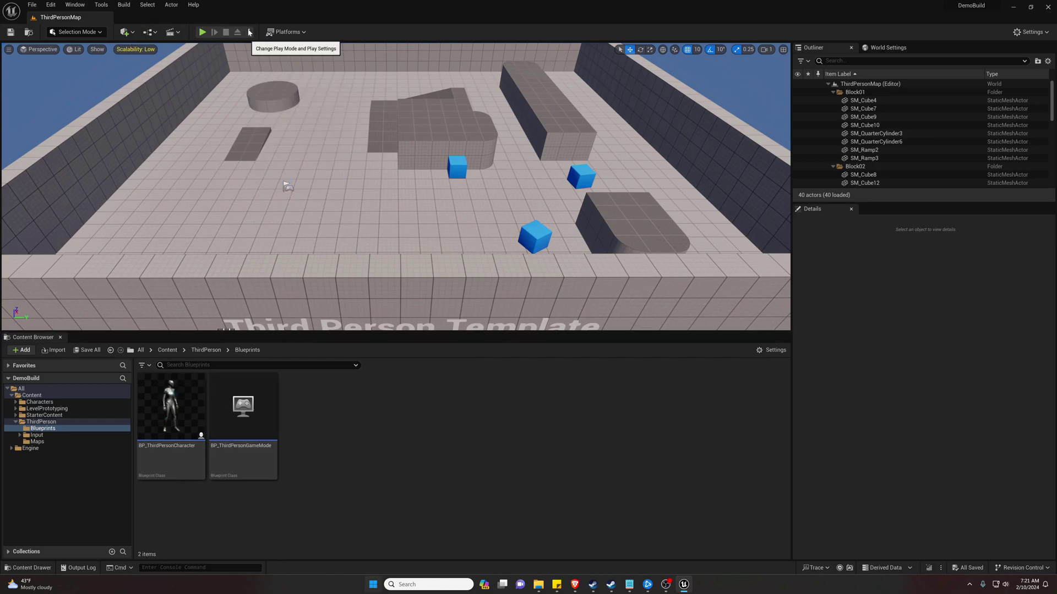
Step: Start Windows packaging via Platforms and browse to the Unreal Projects folder
{"action": "left_click", "coordinate": [288, 32]}
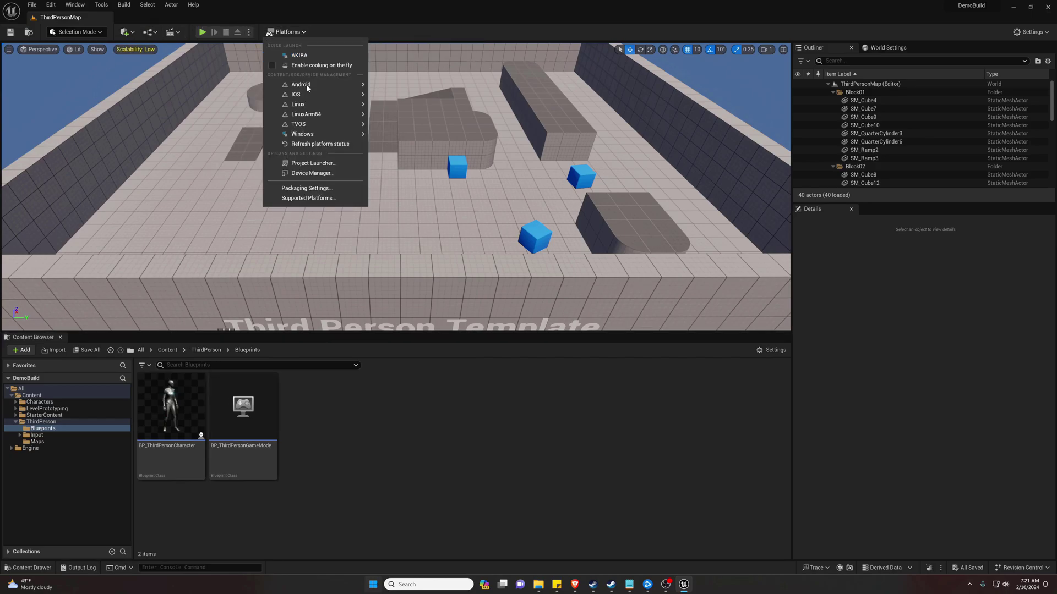
{"action": "mouse_move", "coordinate": [310, 136]}
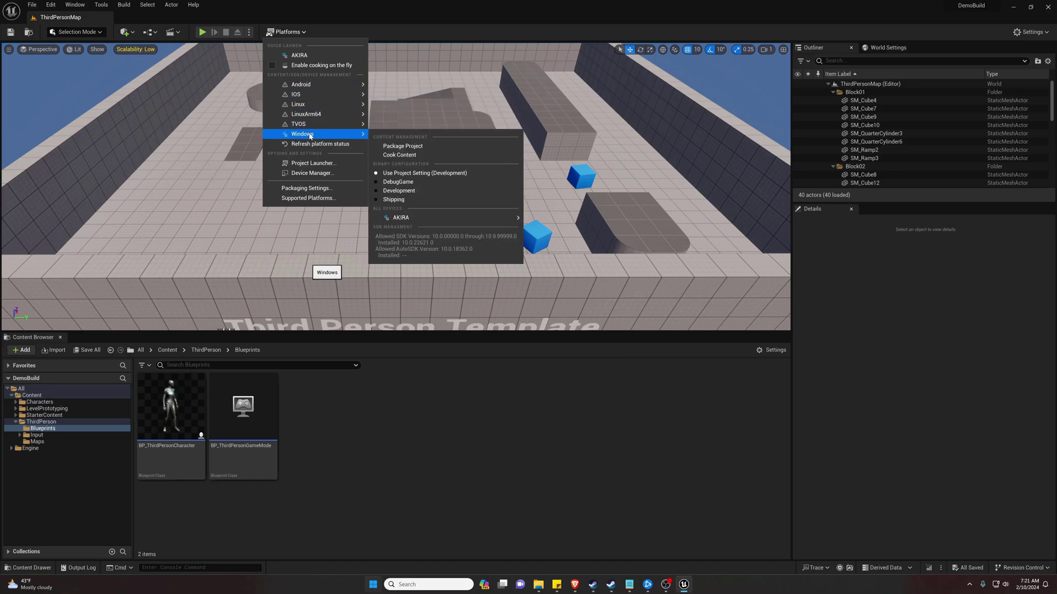
{"action": "left_click", "coordinate": [401, 149]}
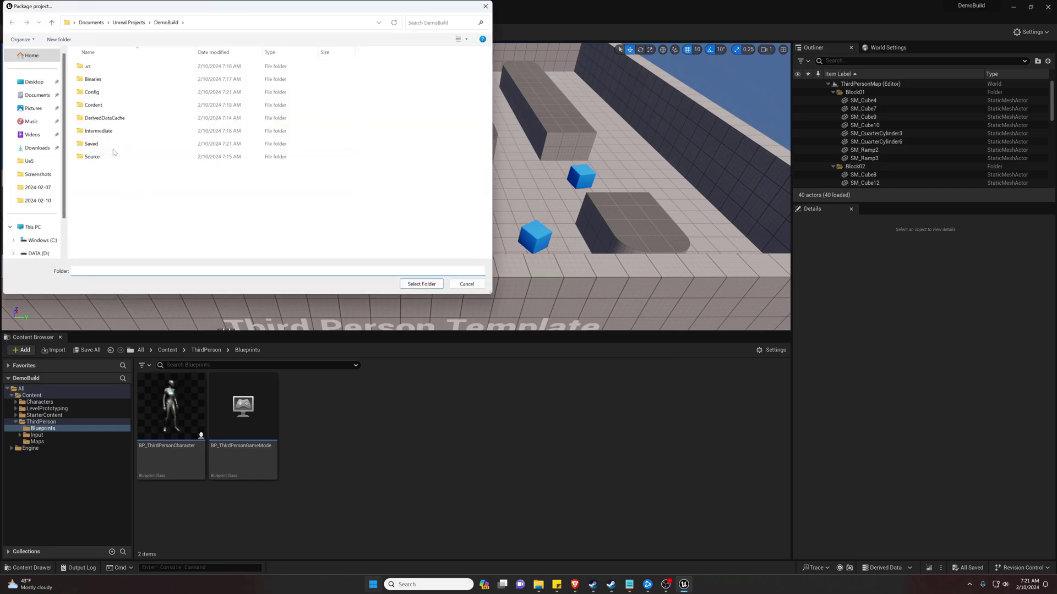
{"action": "right_click", "coordinate": [93, 174]}
{"action": "left_click", "coordinate": [83, 176]}
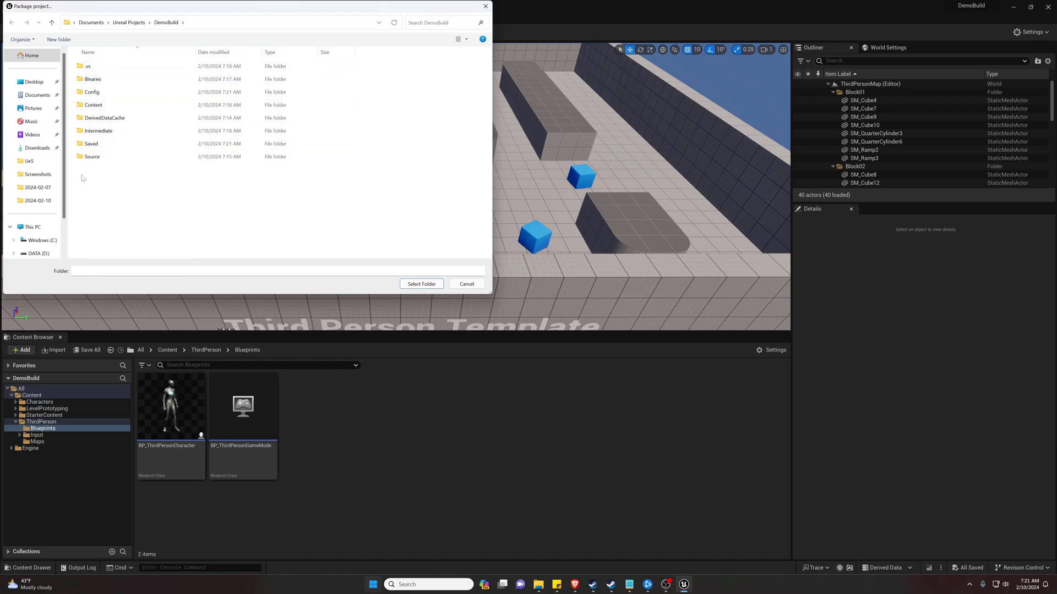
{"action": "left_click", "coordinate": [129, 22]}
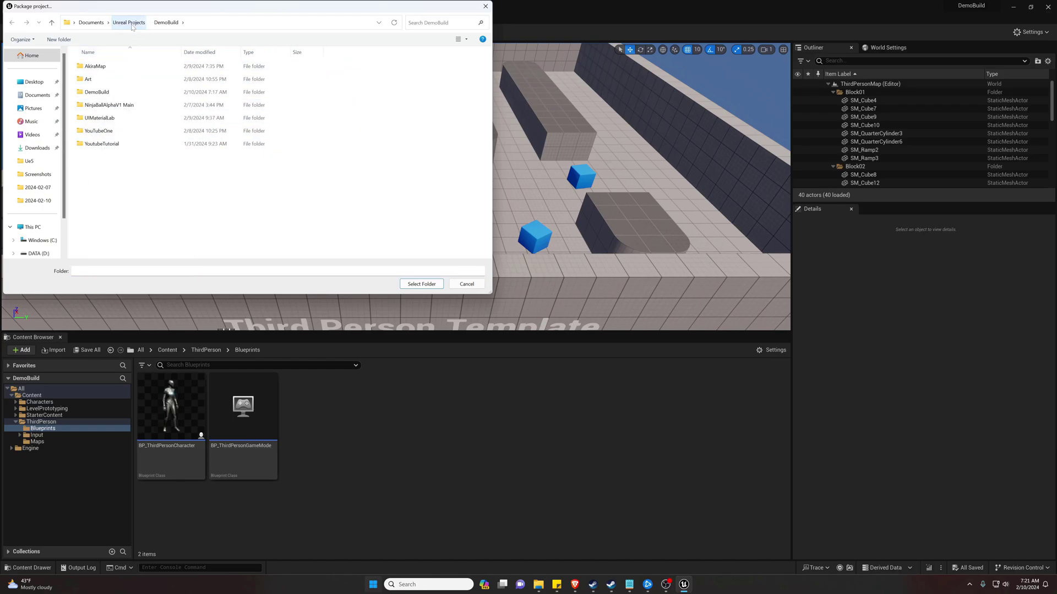
Step: Create a new folder named Windows in Unreal Projects and open it
{"action": "right_click", "coordinate": [102, 165]}
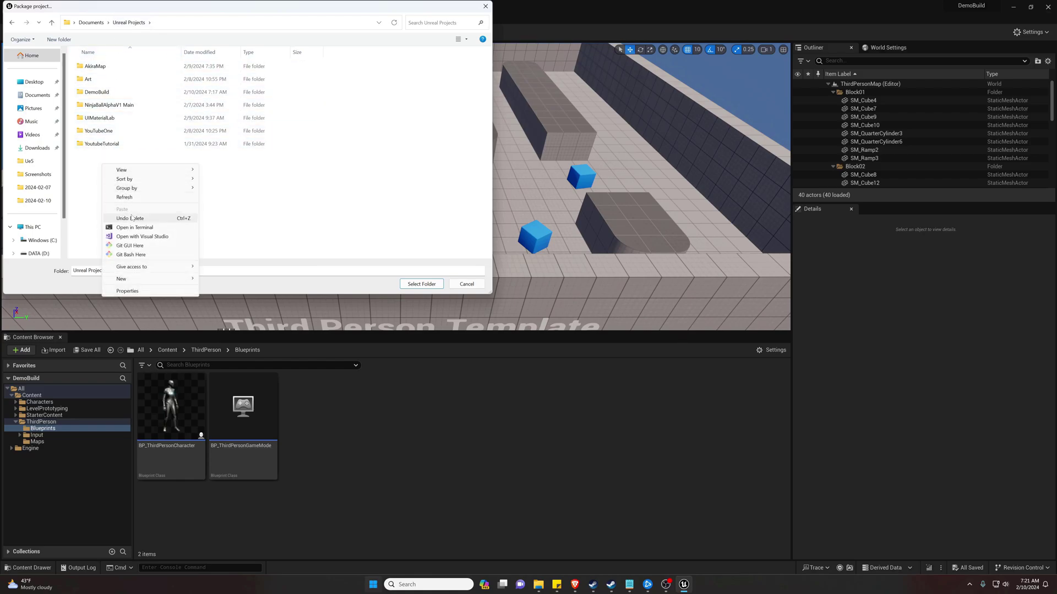
{"action": "mouse_move", "coordinate": [168, 283]}
{"action": "left_click", "coordinate": [216, 279]}
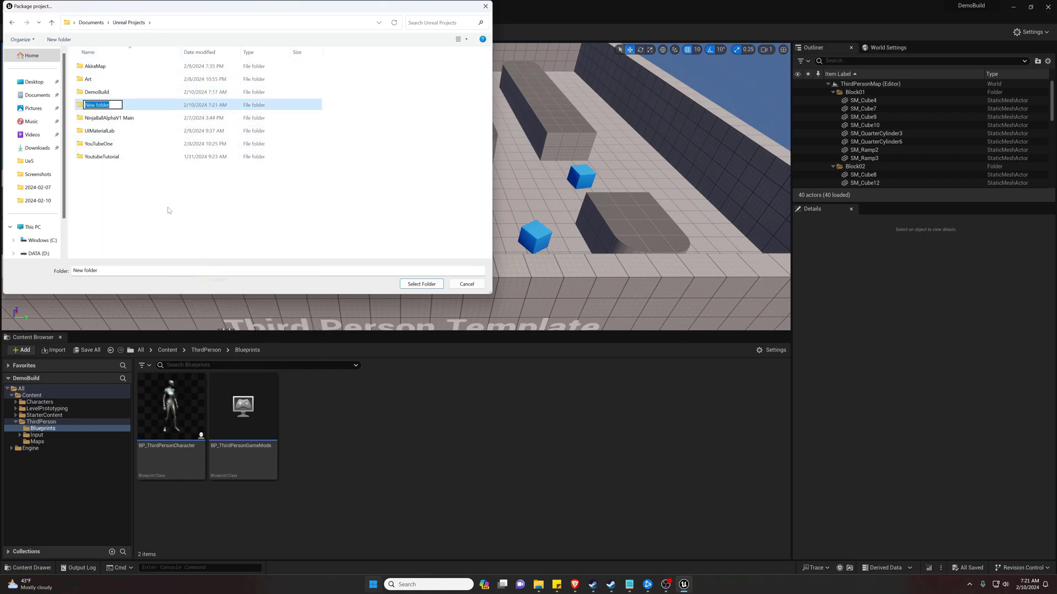
{"action": "type", "text": "Windows"}
{"action": "key", "text": "Return"}
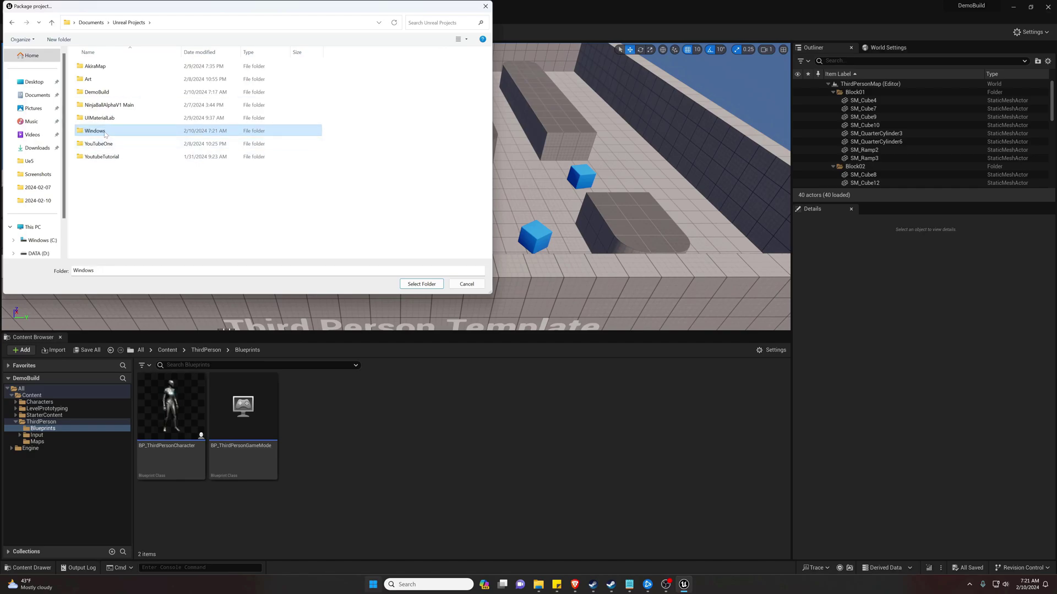
{"action": "double_click", "coordinate": [105, 134]}
Step: Create a DemoBuild subfolder inside the Windows folder
{"action": "right_click", "coordinate": [102, 122]}
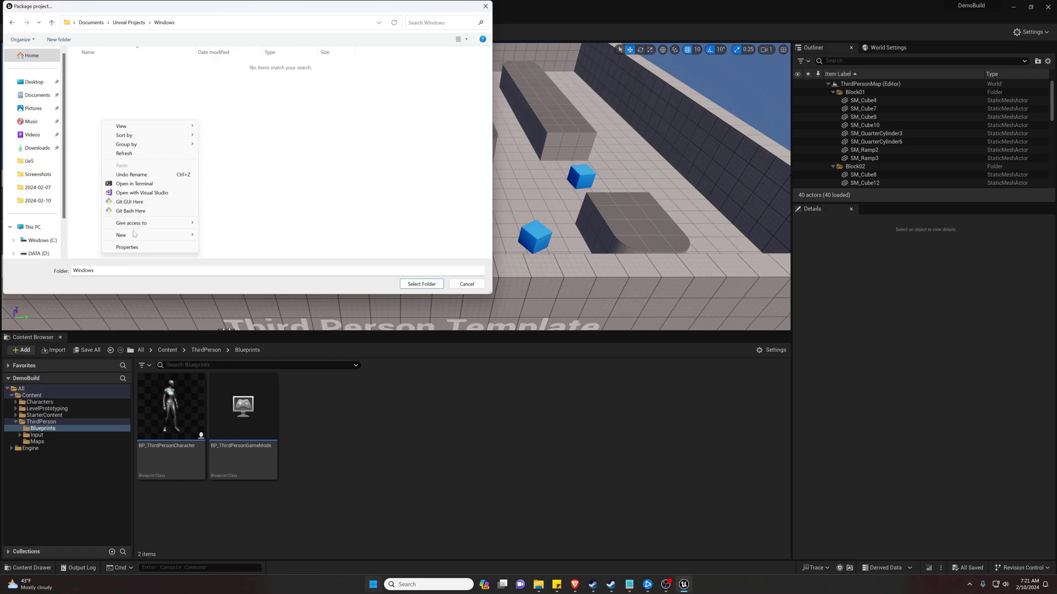
{"action": "mouse_move", "coordinate": [180, 238]}
{"action": "left_click", "coordinate": [219, 235]}
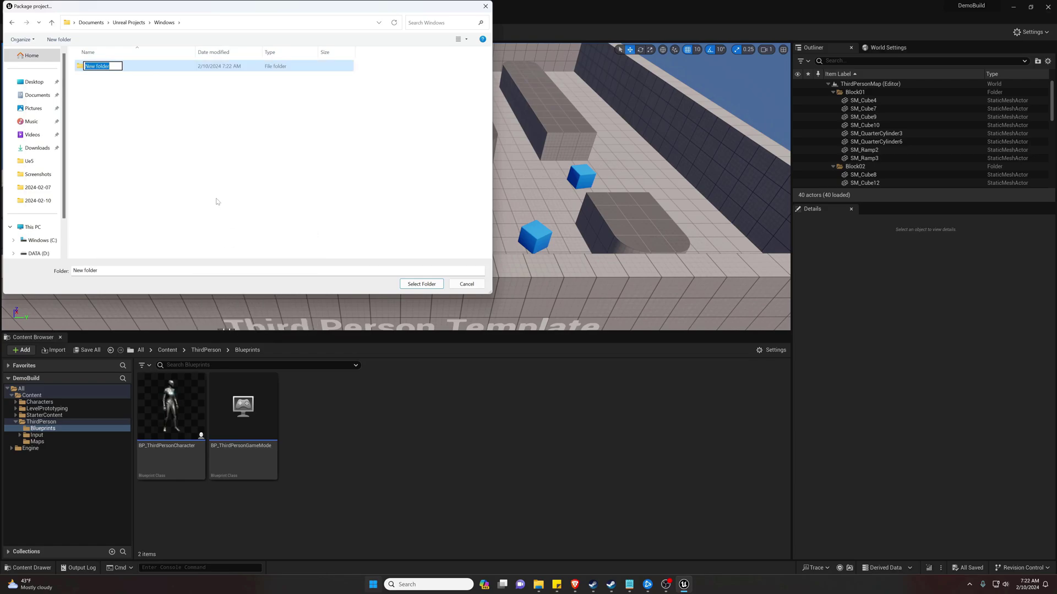
{"action": "type", "text": "DemoBuild"}
{"action": "key", "text": "Return"}
Step: Select Windows\DemoBuild as destination and confirm BUILD SUCCESSFUL in 1m 41s in the log
{"action": "left_click", "coordinate": [422, 284]}
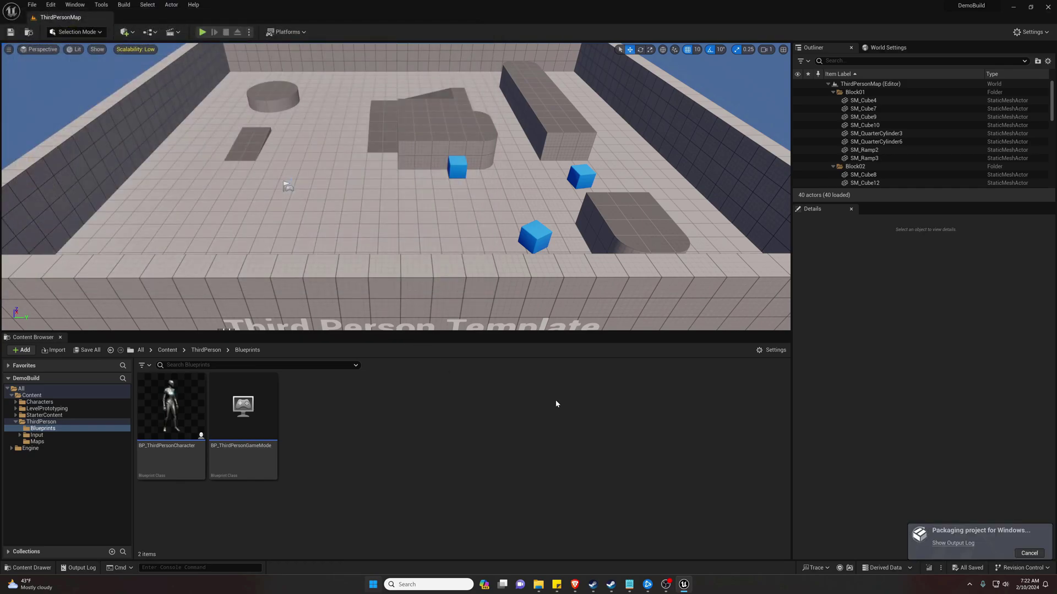
{"action": "left_click", "coordinate": [953, 543]}
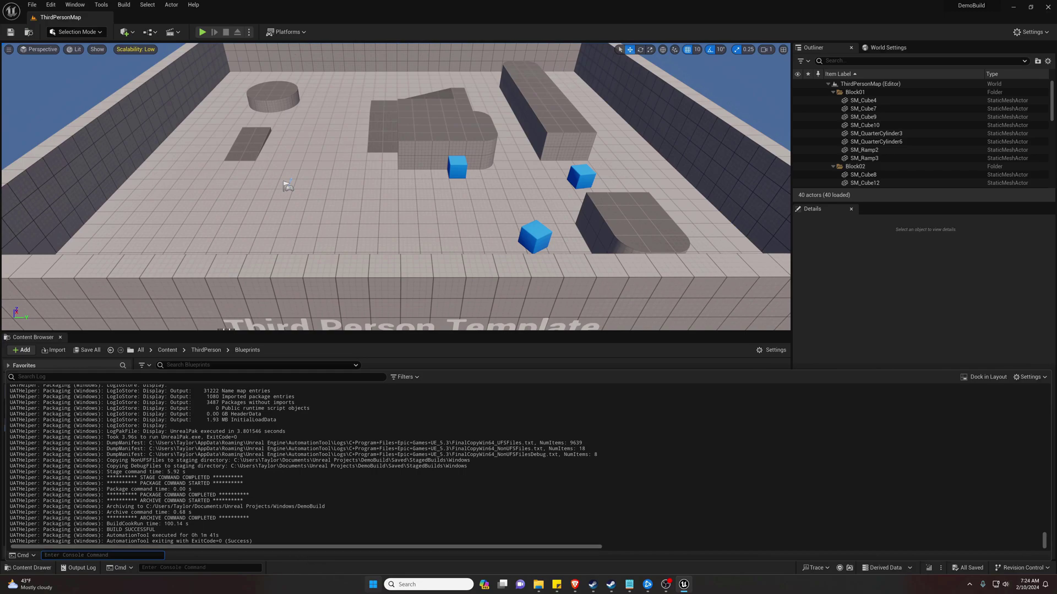
{"action": "left_click_drag", "start_coordinate": [107, 529], "coordinate": [156, 530]}
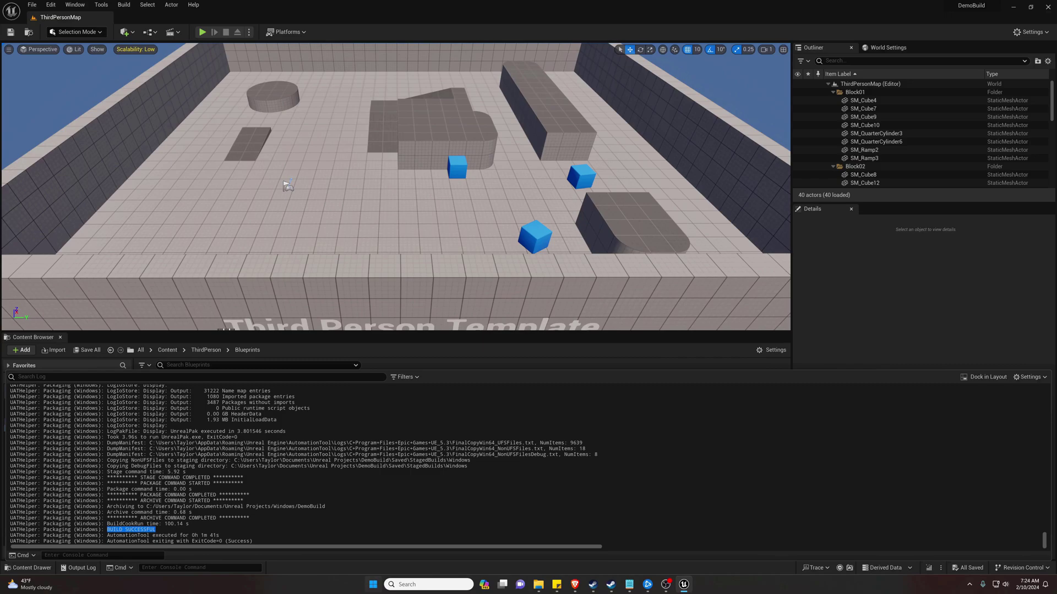
{"action": "left_click_drag", "start_coordinate": [203, 534], "coordinate": [220, 535]}
Step: Launch DemoBuild.exe from the Unreal Projects\Windows\DemoBuild build folder
{"action": "mouse_move", "coordinate": [539, 587]}
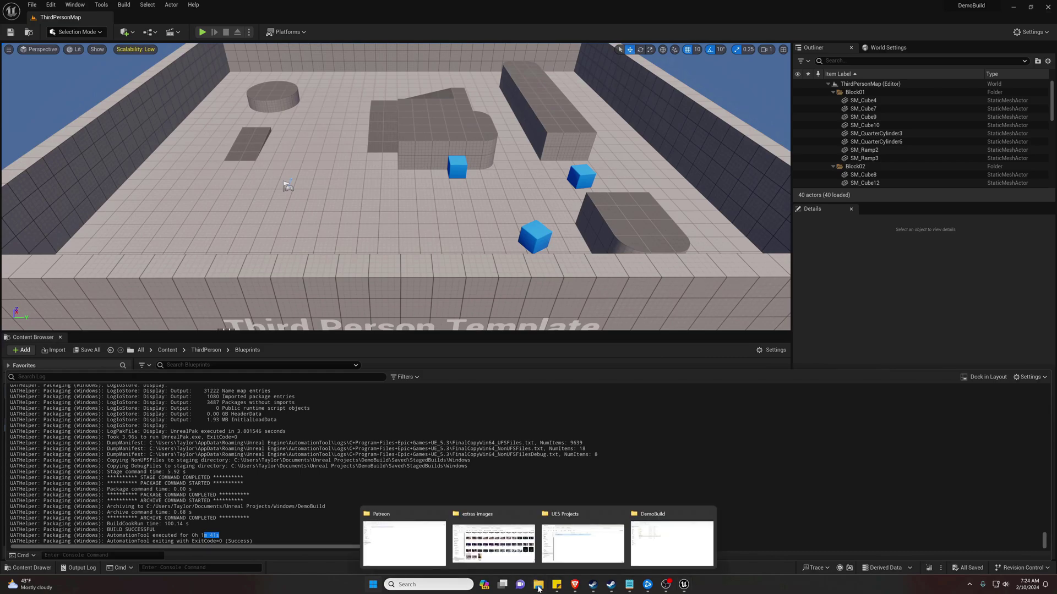
{"action": "left_click", "coordinate": [696, 549]}
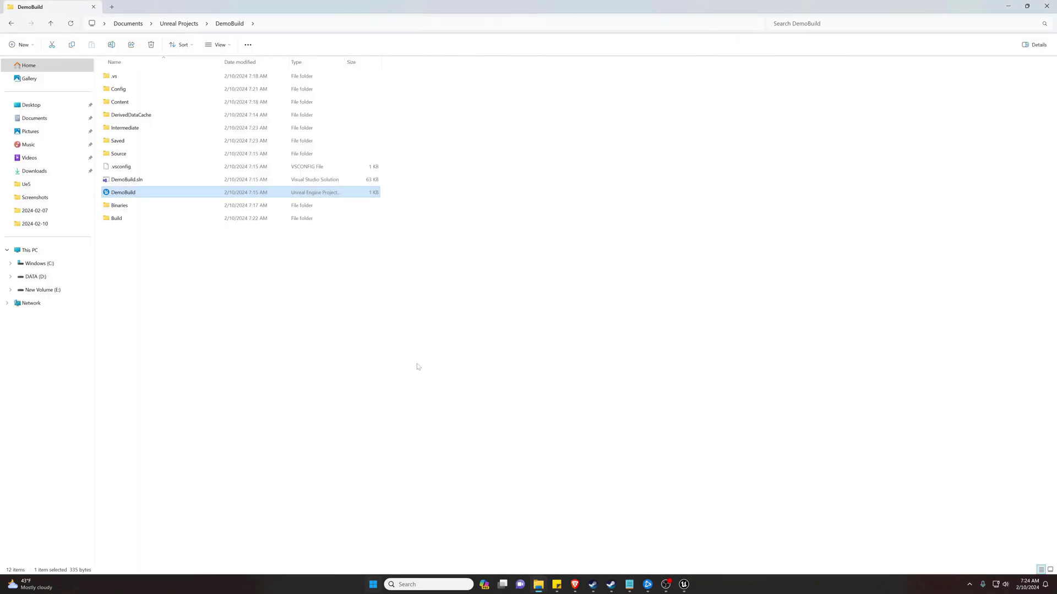
{"action": "left_click", "coordinate": [180, 24]}
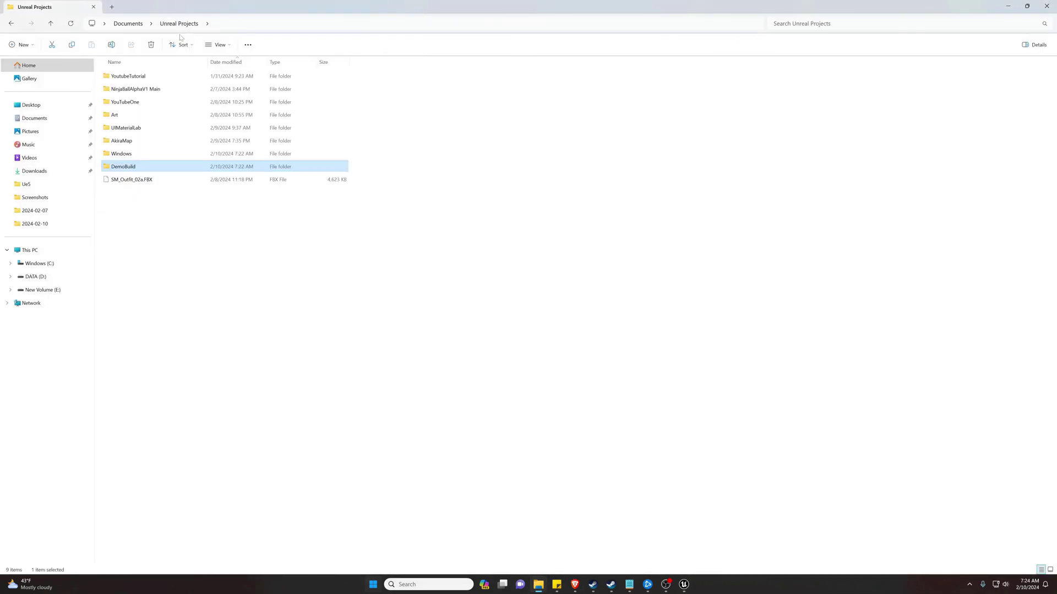
{"action": "double_click", "coordinate": [131, 159]}
{"action": "double_click", "coordinate": [129, 80]}
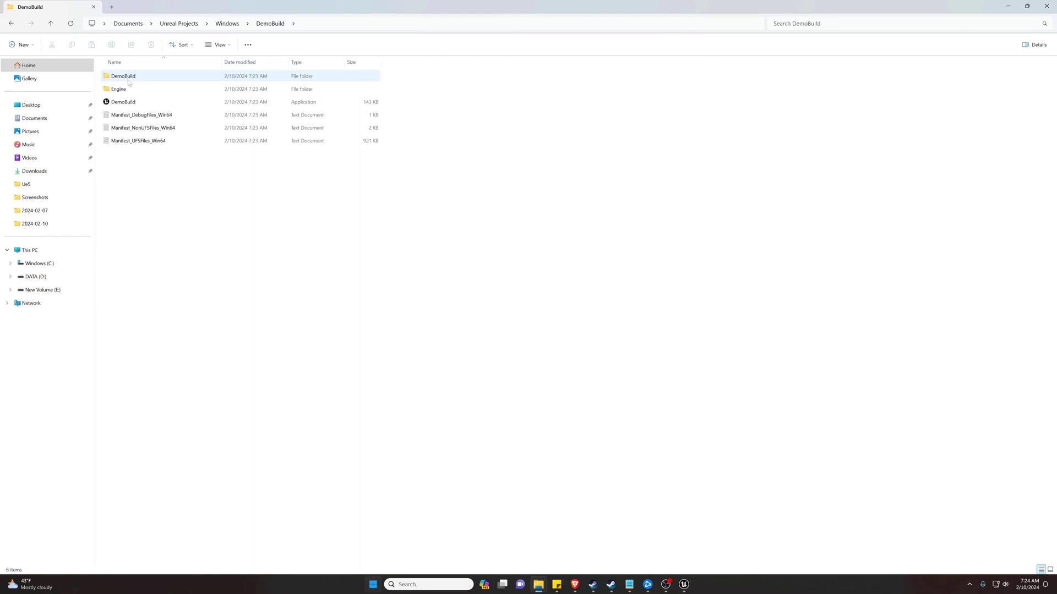
{"action": "left_click", "coordinate": [129, 102]}
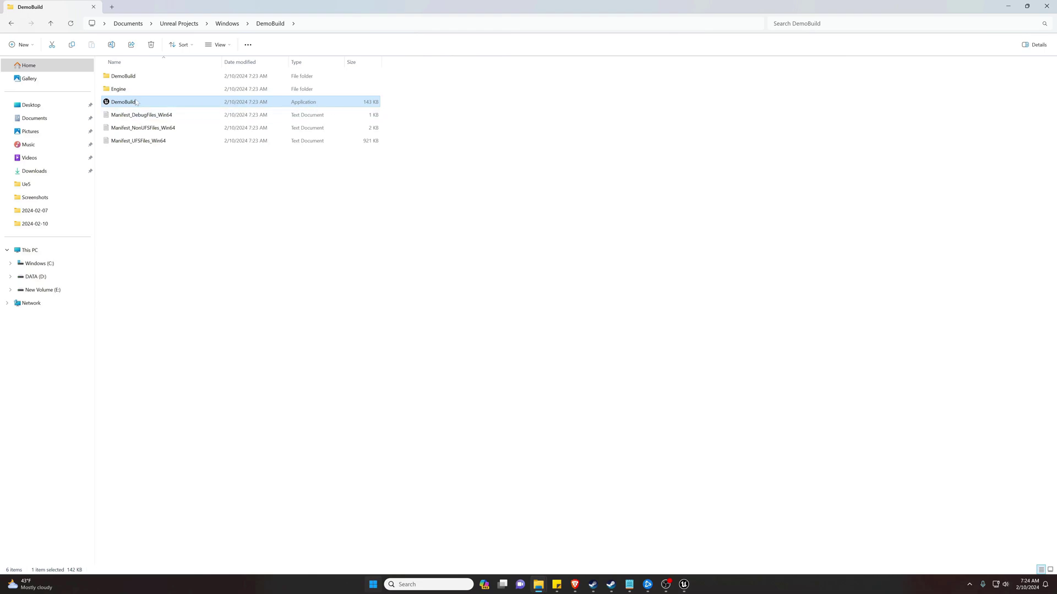
{"action": "double_click", "coordinate": [124, 107]}
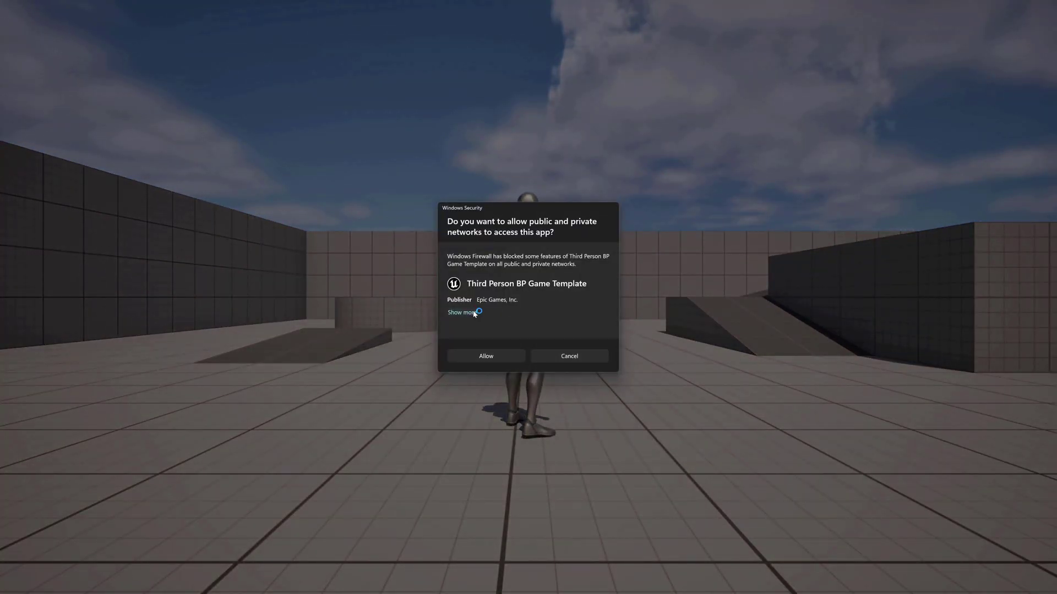
Step: Allow the game network access, then run the character up the ramp and past the blue cube
{"action": "left_click", "coordinate": [504, 358]}
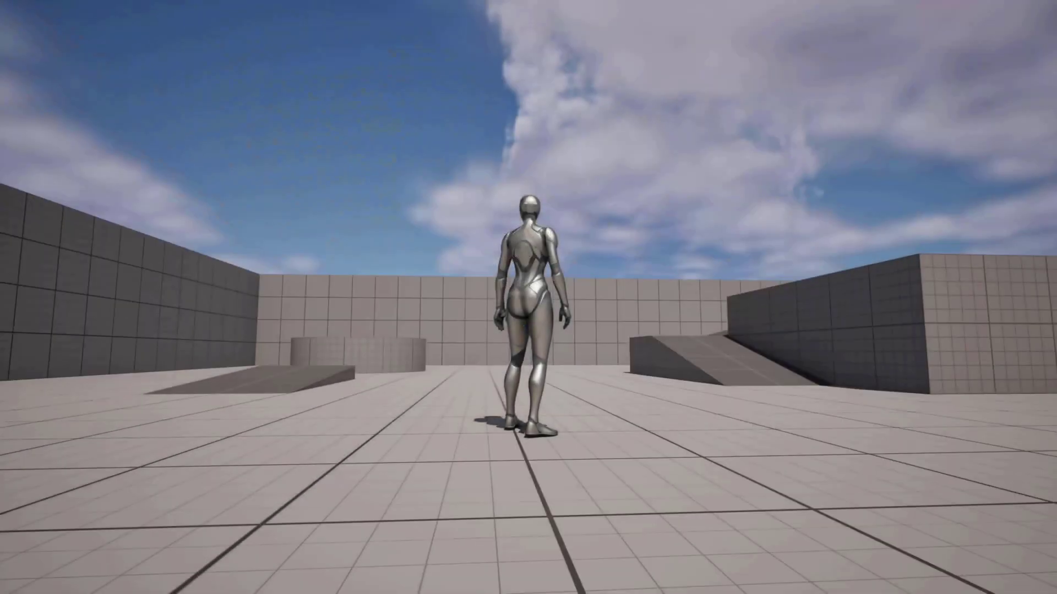
{"action": "key", "text": "w"}
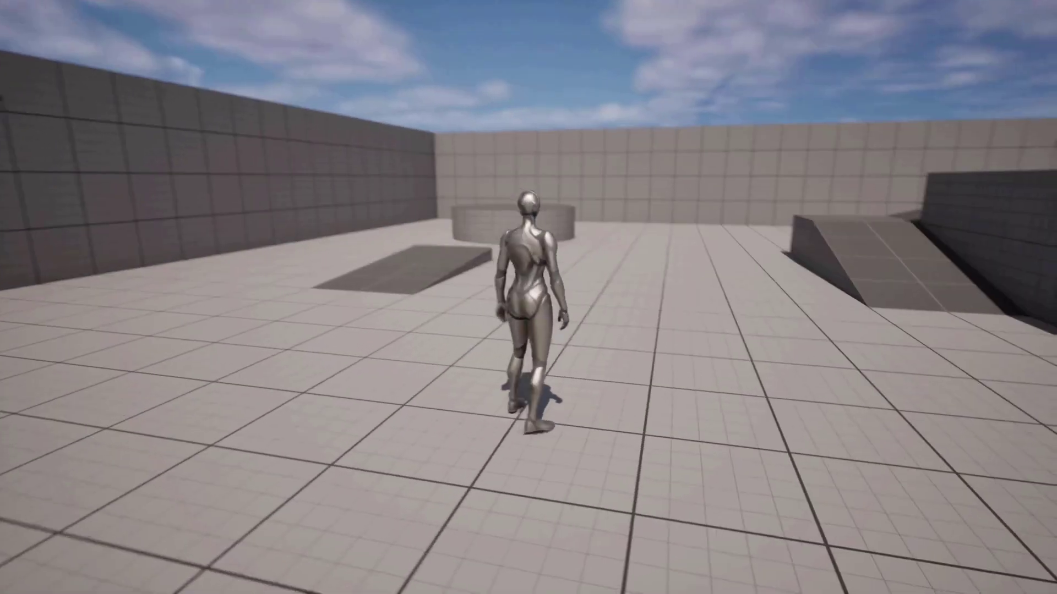
{"action": "key", "text": "w"}
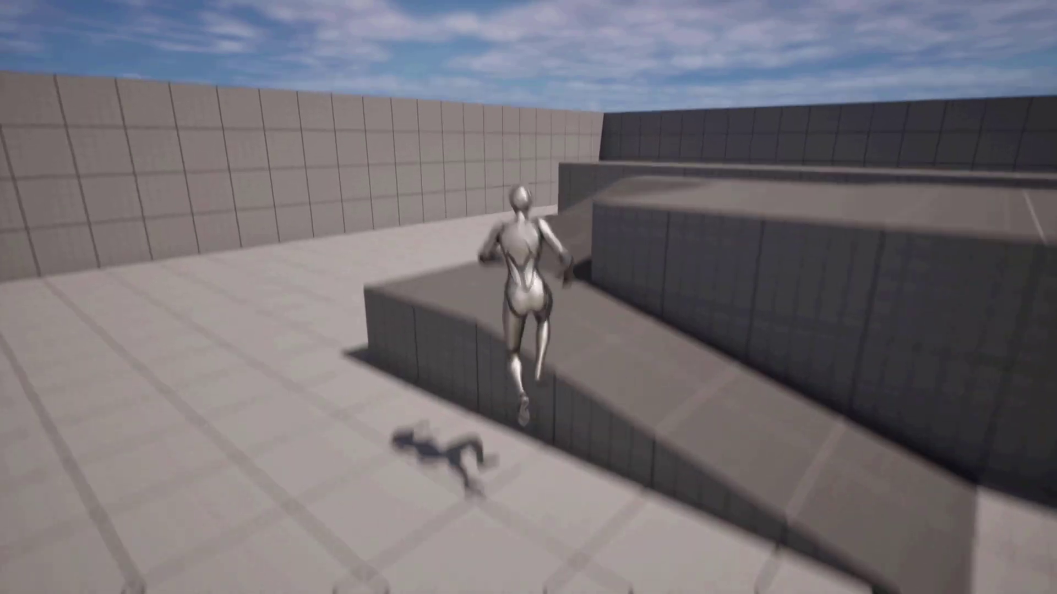
{"action": "key", "text": "w"}
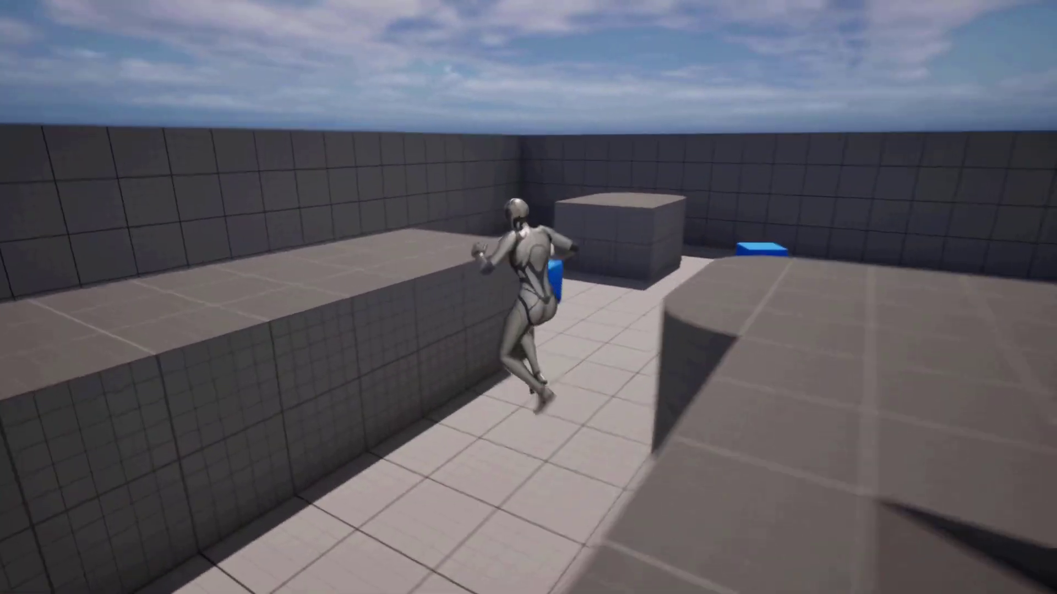
{"action": "key", "text": "w"}
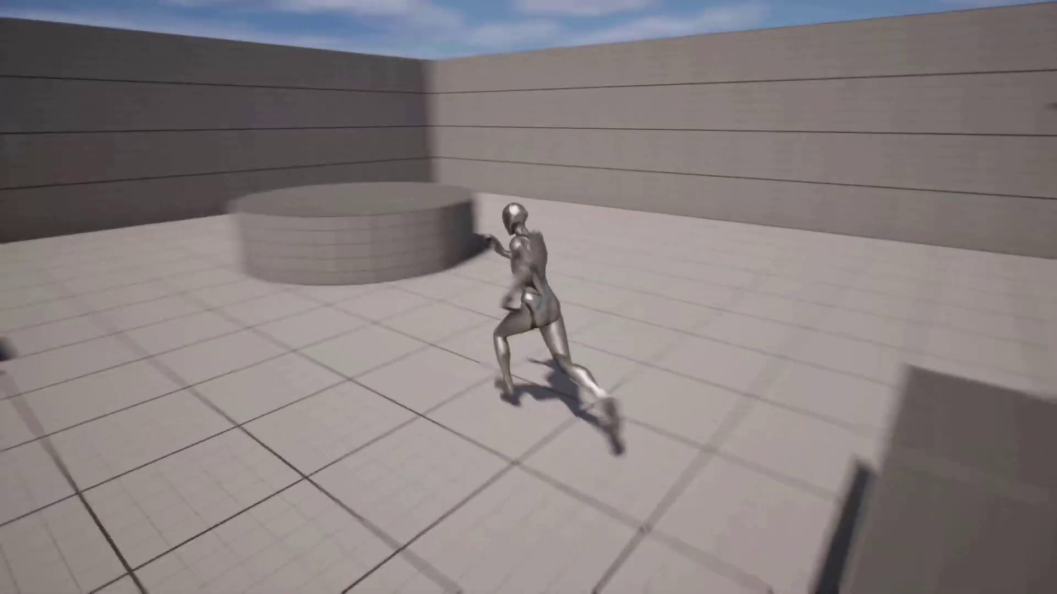
{"action": "key", "text": "w"}
Step: Jump onto the round platform and wall ledge, then leap off the large block
{"action": "key", "text": "space"}
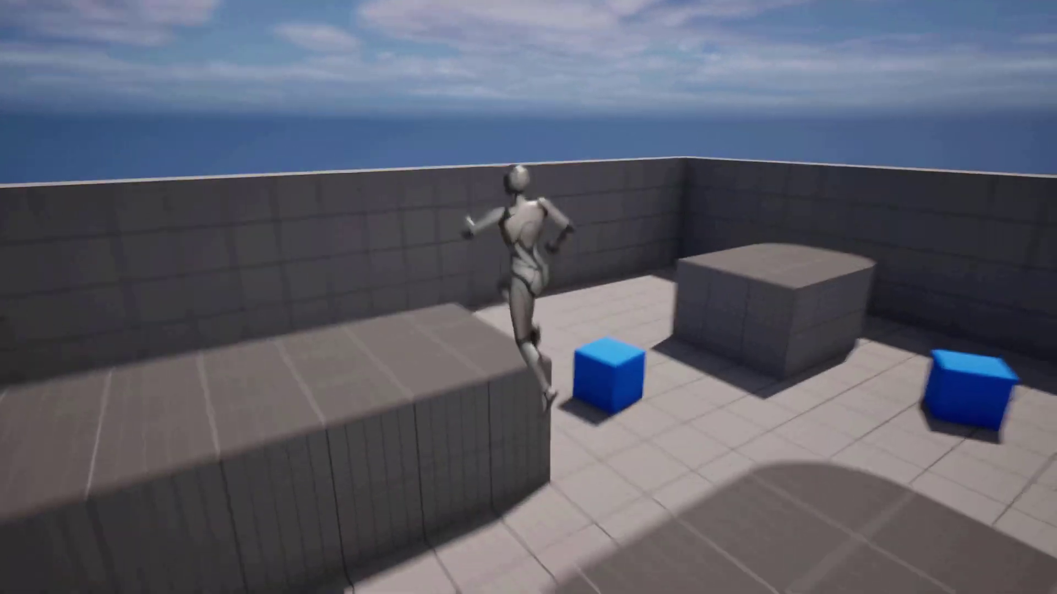
{"action": "key", "text": "space"}
{"action": "key", "text": "w"}
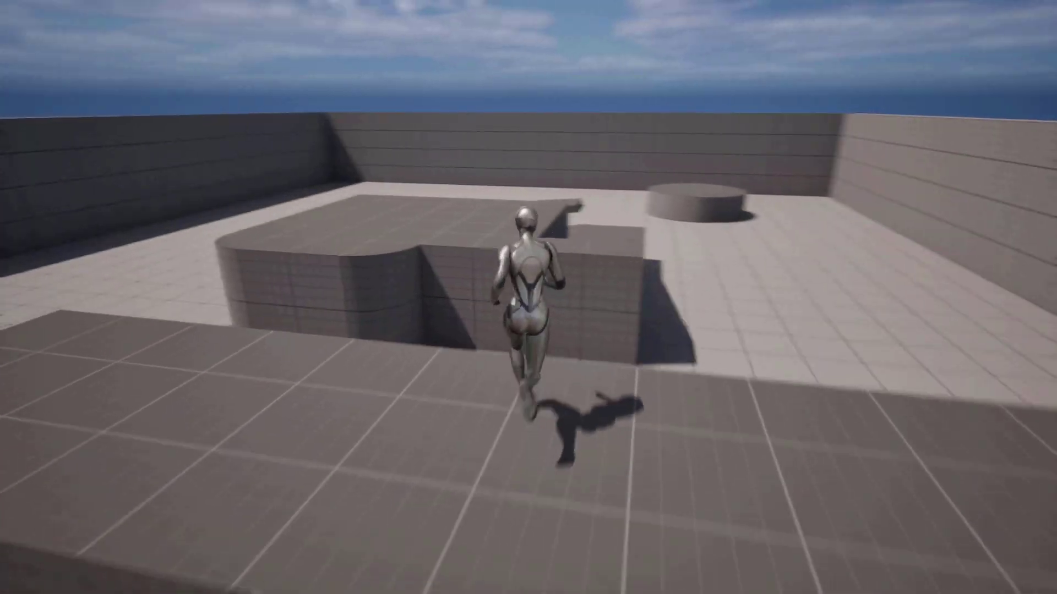
{"action": "key", "text": "space"}
{"action": "key", "text": "w"}
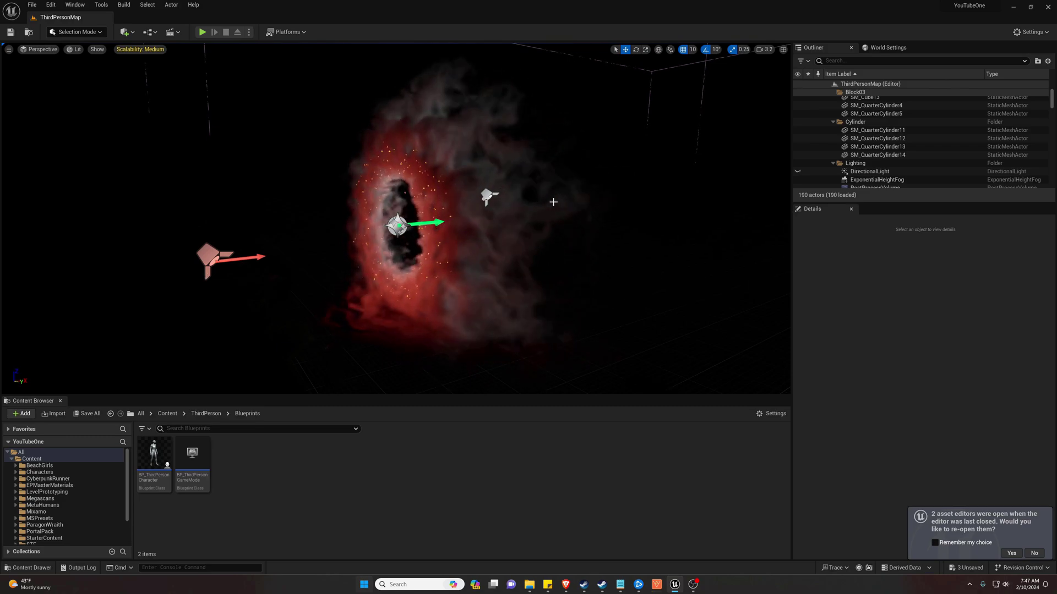
{"action": "right_click_drag", "start_coordinate": [546, 204], "coordinate": [671, 222]}
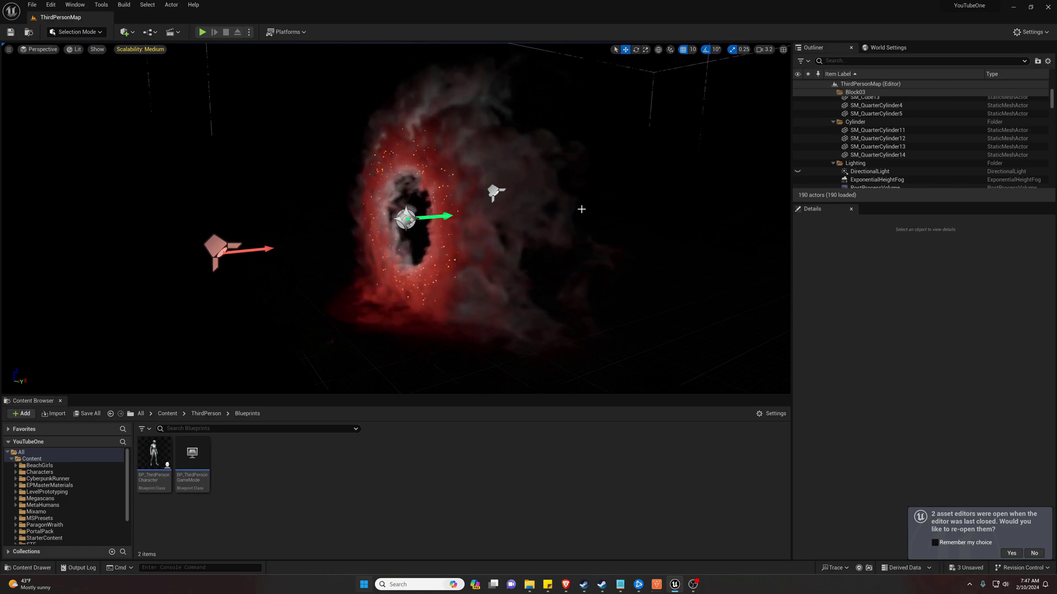
{"action": "mouse_move", "coordinate": [581, 210]}
{"action": "right_mouse_down"}
{"action": "mouse_move", "coordinate": [536, 208]}
{"action": "mouse_move", "coordinate": [590, 214]}
{"action": "mouse_move", "coordinate": [578, 207]}
{"action": "right_mouse_up"}
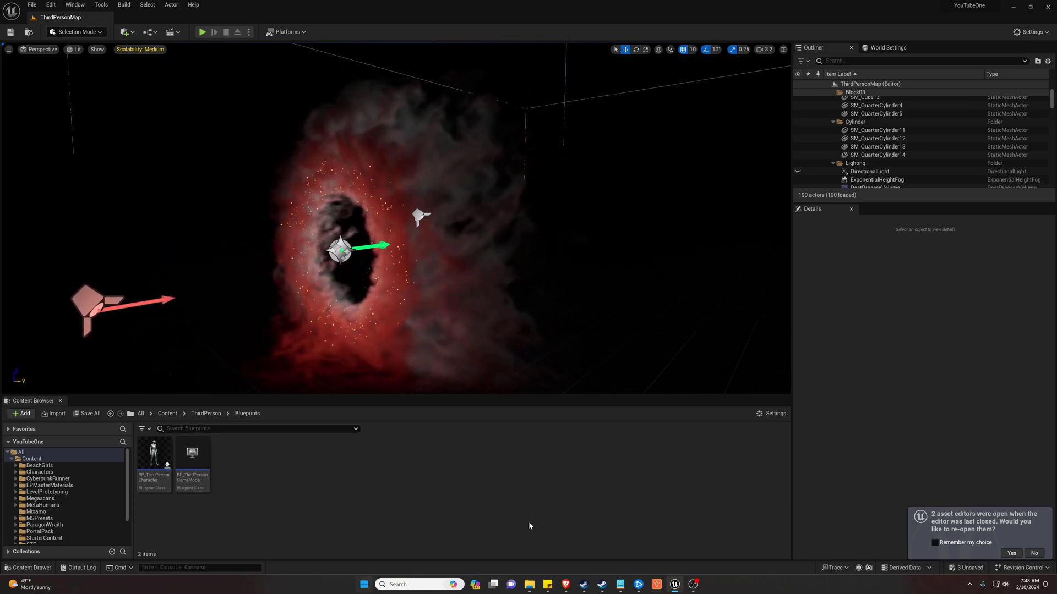
Step: Check the Windows build folder's size in its Properties: 1.10 GB
{"action": "mouse_move", "coordinate": [530, 585]}
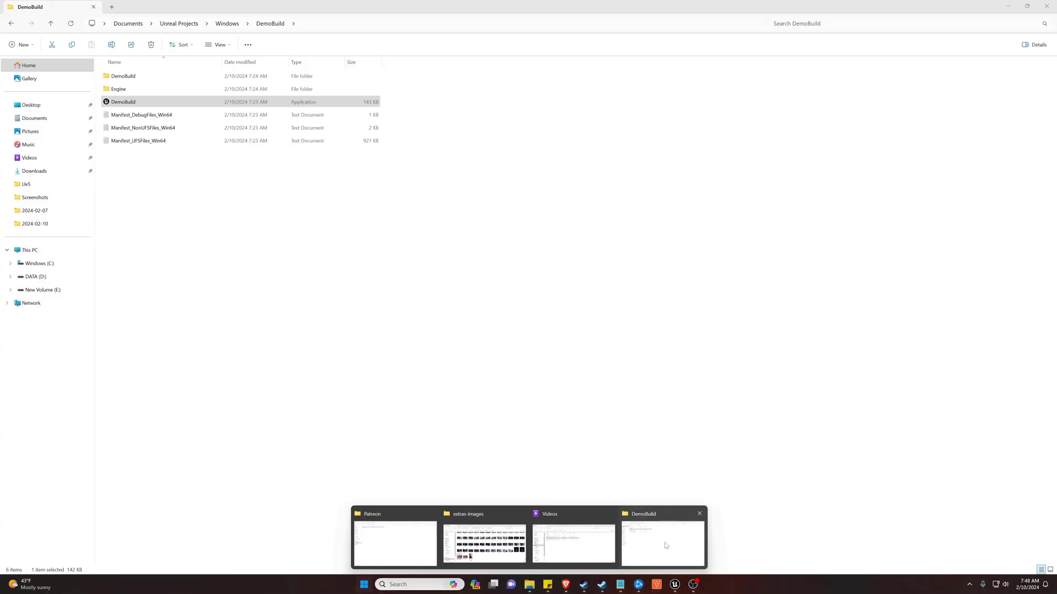
{"action": "left_click", "coordinate": [665, 544]}
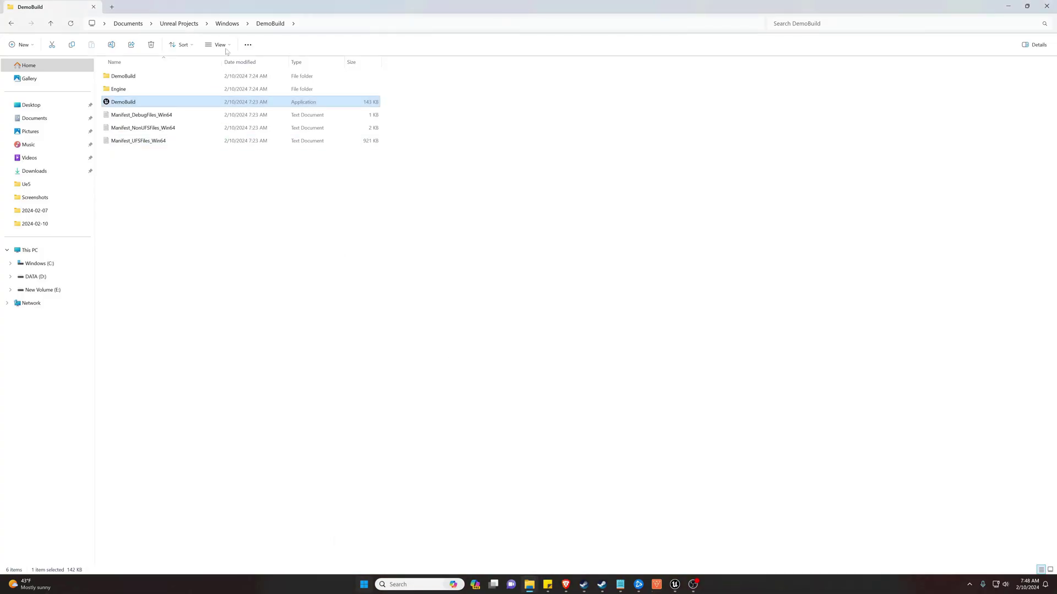
{"action": "left_click", "coordinate": [230, 26]}
{"action": "left_click", "coordinate": [185, 26]}
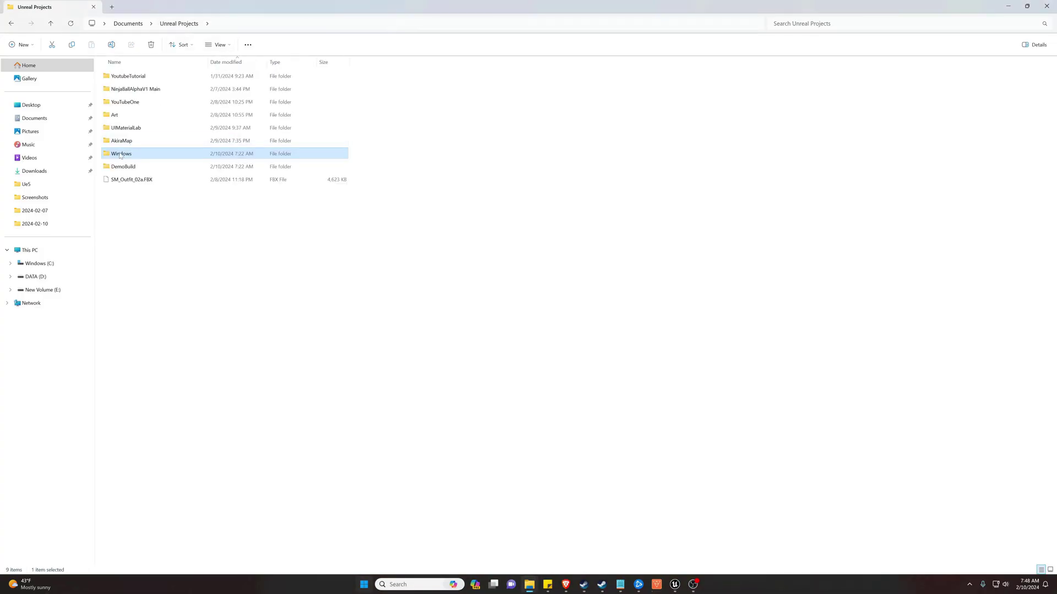
{"action": "right_click", "coordinate": [122, 156]}
{"action": "left_click", "coordinate": [157, 275]}
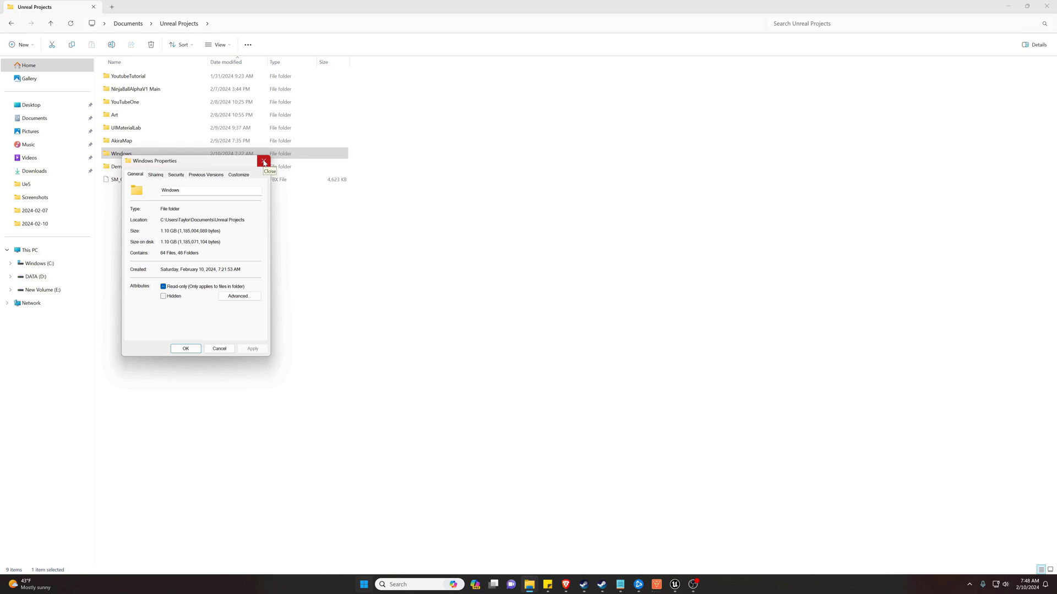
{"action": "left_click", "coordinate": [263, 163]}
Step: Check the DemoBuild project folder's size in its Properties: 8.73 GB
{"action": "right_click", "coordinate": [122, 168]}
{"action": "left_click", "coordinate": [122, 168]}
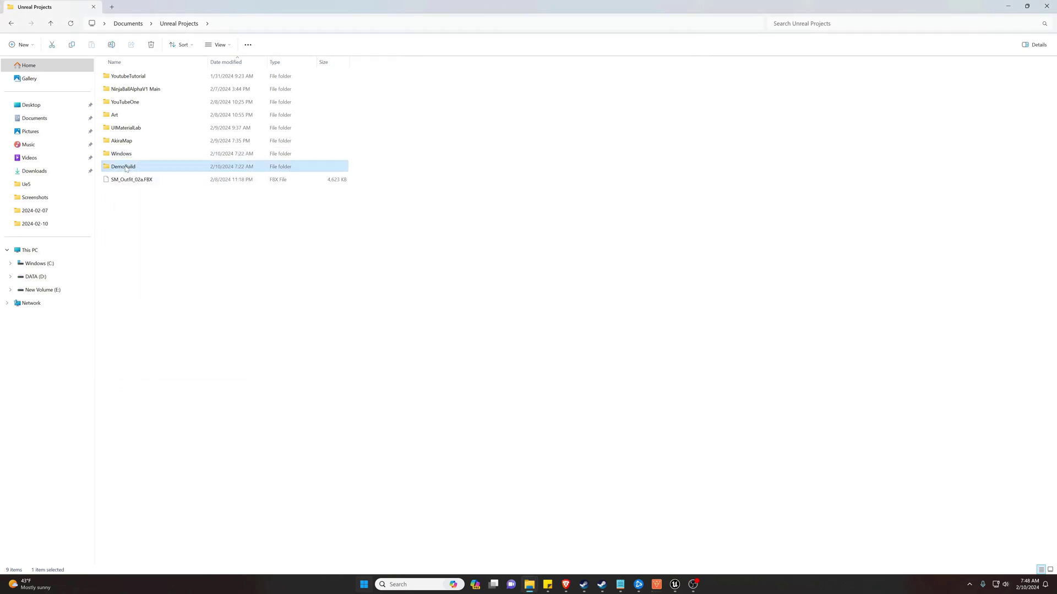
{"action": "right_click", "coordinate": [125, 170]}
{"action": "left_click", "coordinate": [156, 285]}
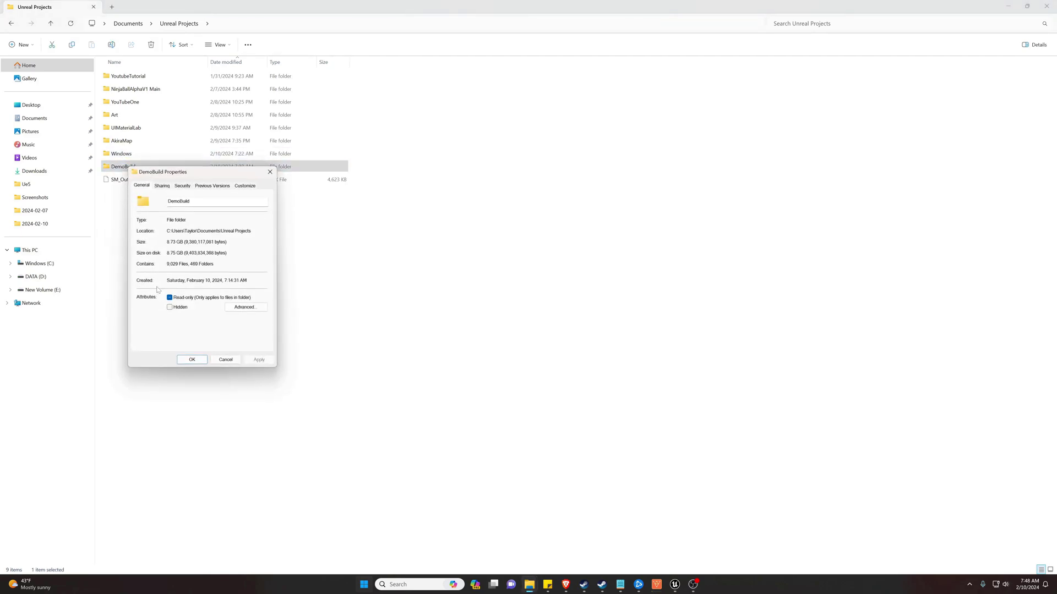
{"action": "left_click_drag", "start_coordinate": [168, 253], "coordinate": [176, 253]}
{"action": "left_click", "coordinate": [269, 172]}
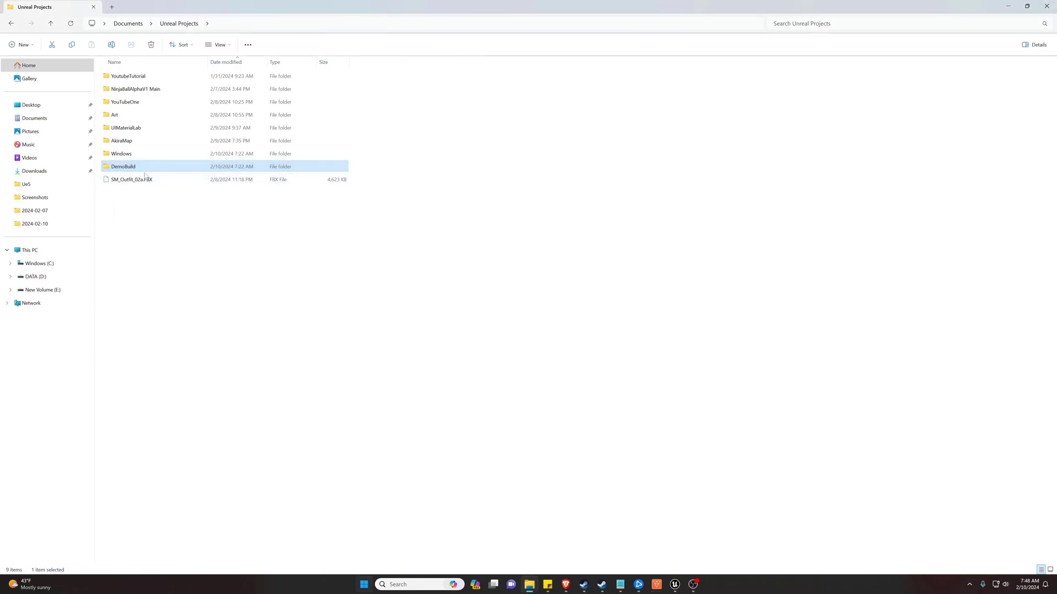
Step: Return to Unreal Editor and orbit the ThirdPersonMap viewport around the red portal
{"action": "left_click", "coordinate": [675, 586]}
{"action": "right_click_drag", "start_coordinate": [509, 337], "coordinate": [510, 341]}
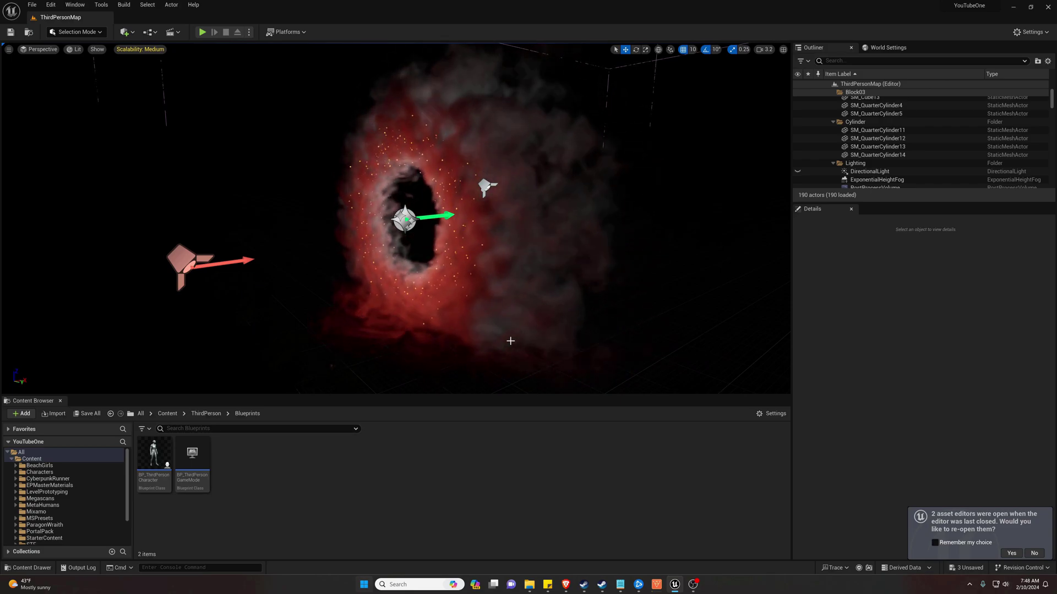
{"action": "right_click_drag", "start_coordinate": [511, 341], "coordinate": [539, 342]}
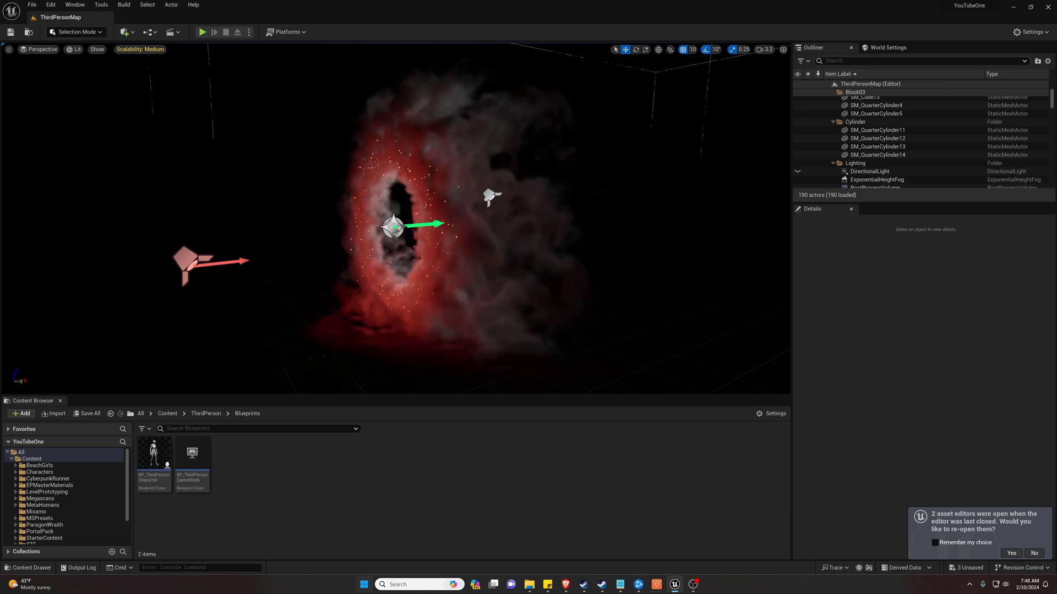
{"action": "right_click_drag", "start_coordinate": [540, 341], "coordinate": [526, 341]}
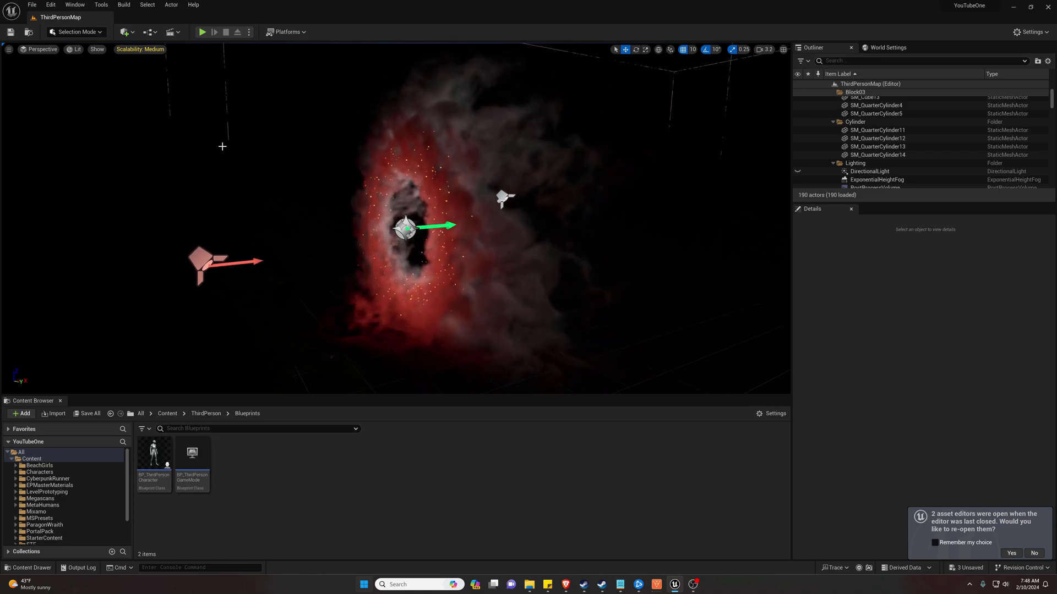